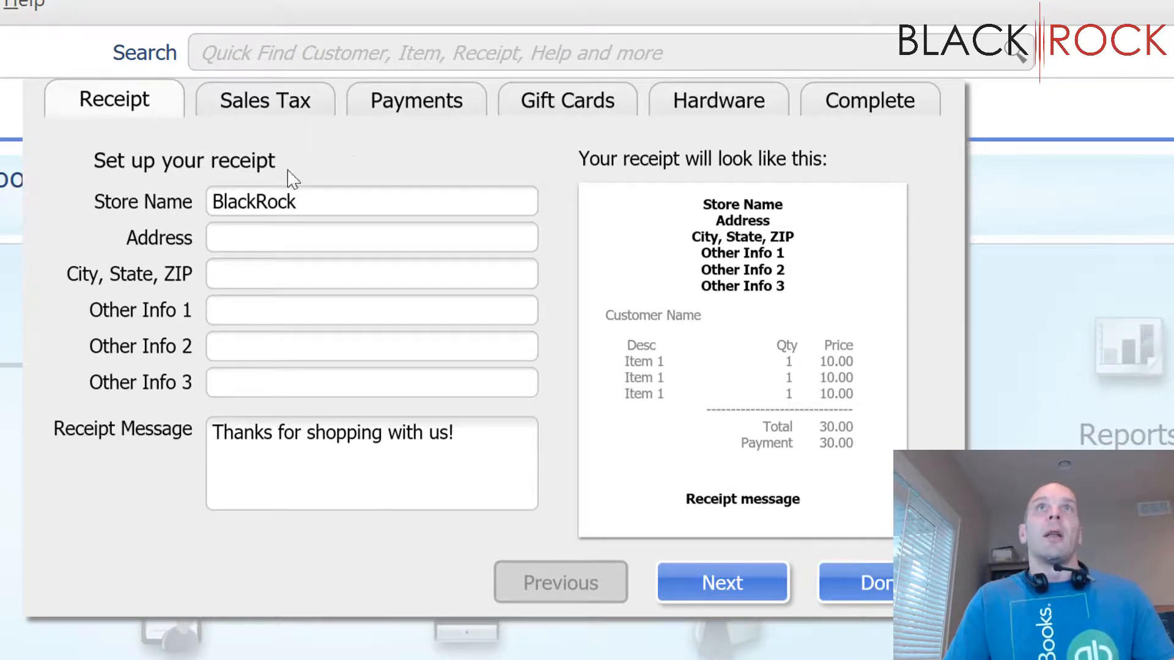
# Step: Change the store name on the receipt to "BlackRock Business"
pyautogui.doubleClick(388, 194)
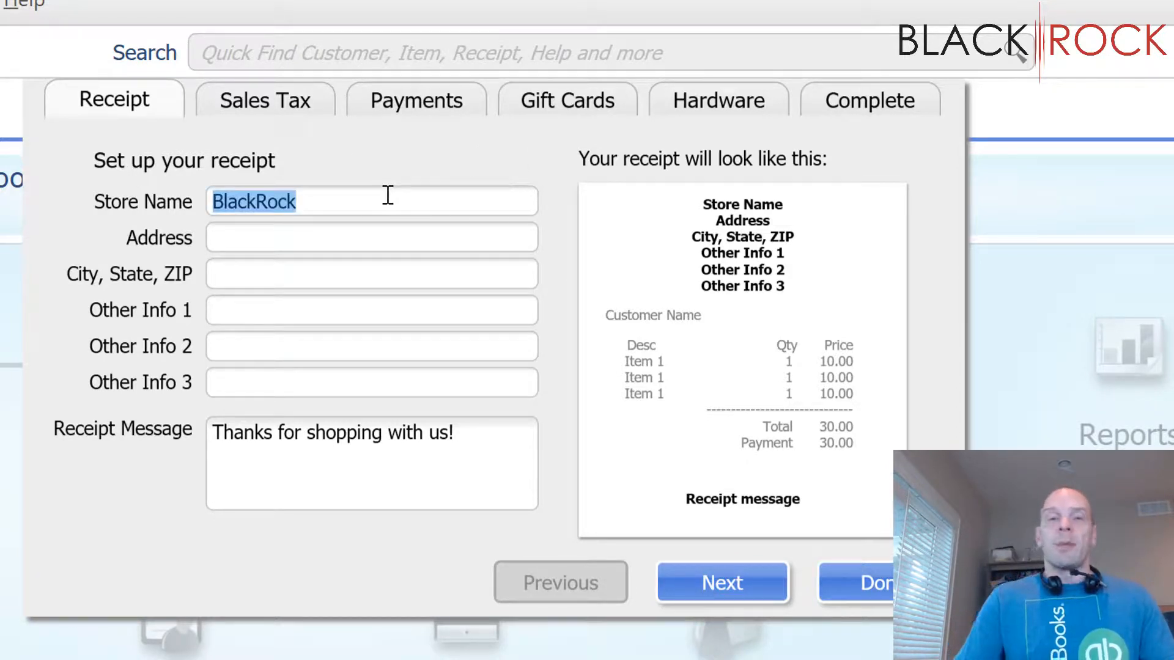
pyautogui.click(387, 194)
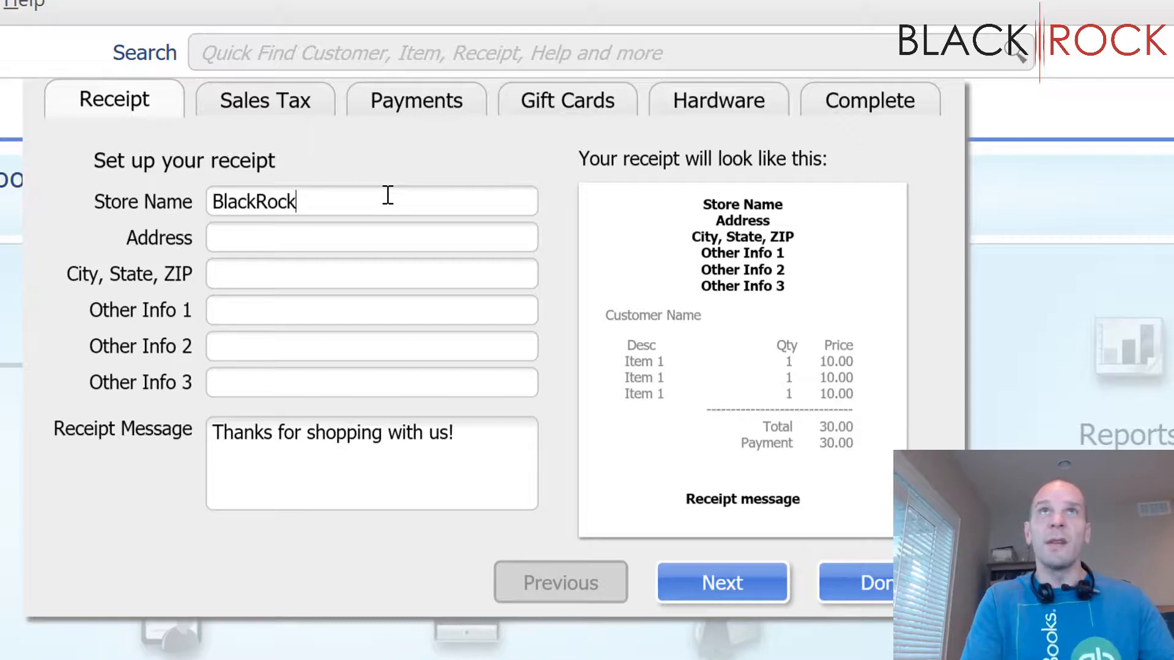
pyautogui.write('Bus')
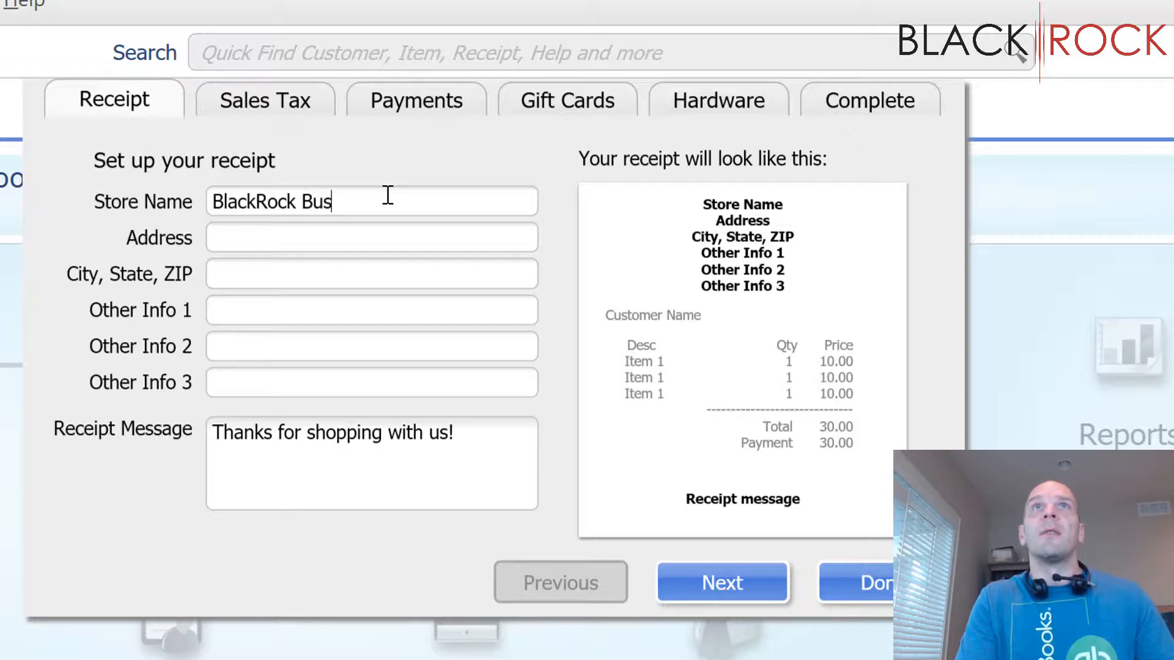
pyautogui.write('iness')
pyautogui.press('Tab')
# Step: Enter the store's street address and its city, state and ZIP code for the receipt header
pyautogui.write('1')
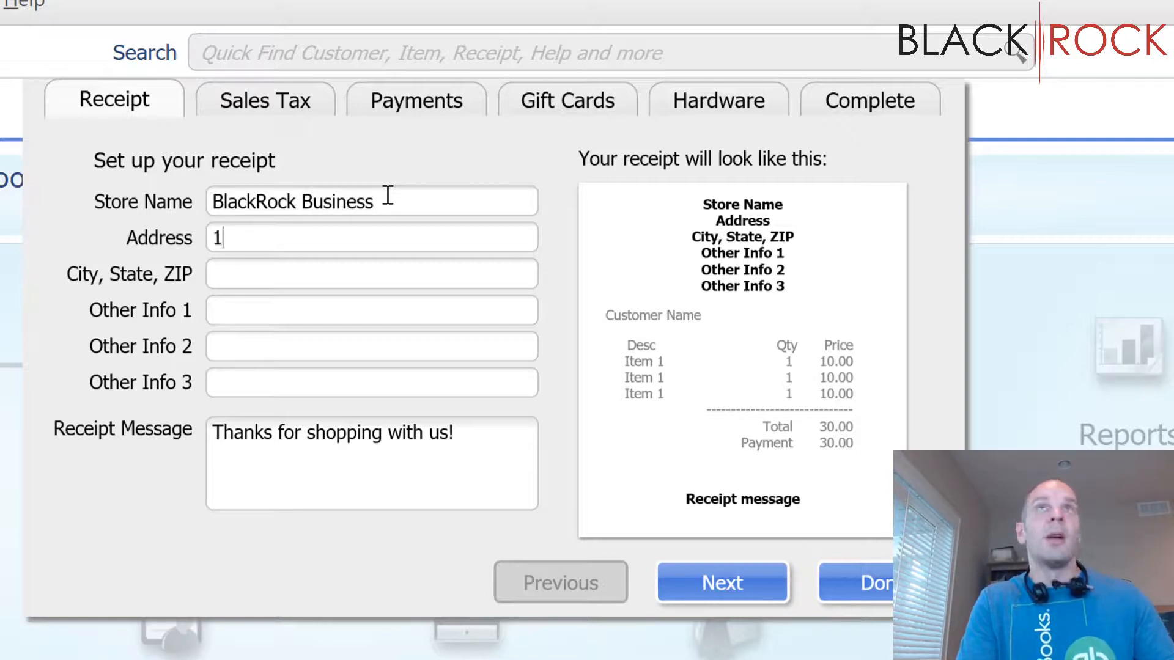
pyautogui.write('23 Addr')
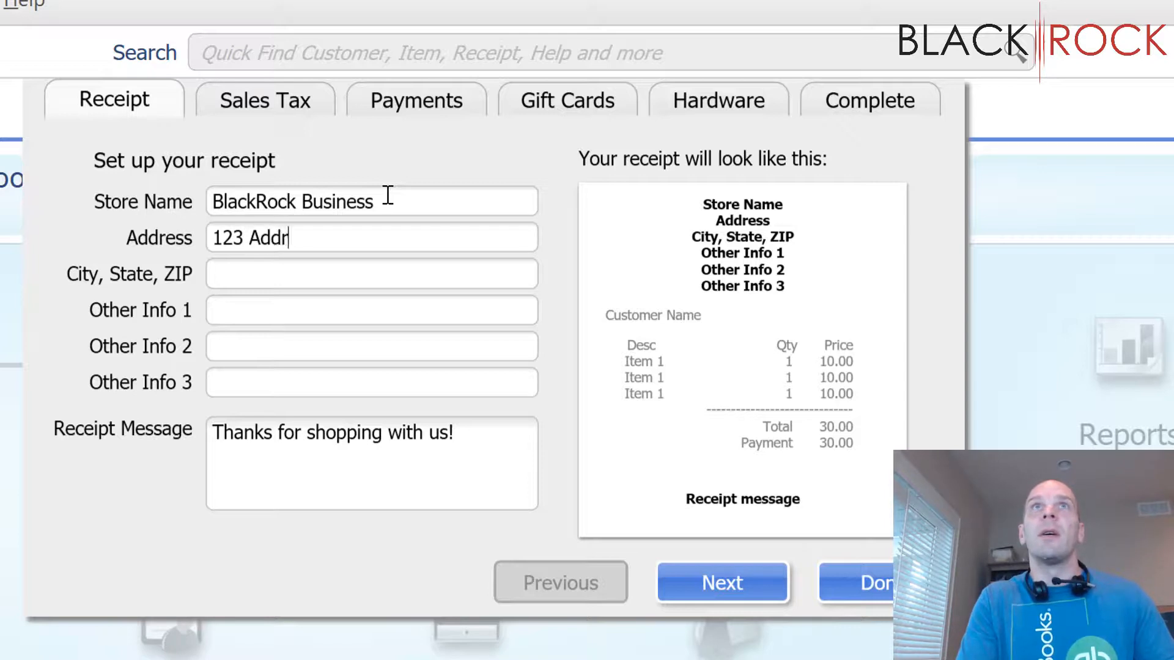
pyautogui.write('ess')
pyautogui.press('Tab')
pyautogui.write('Cit')
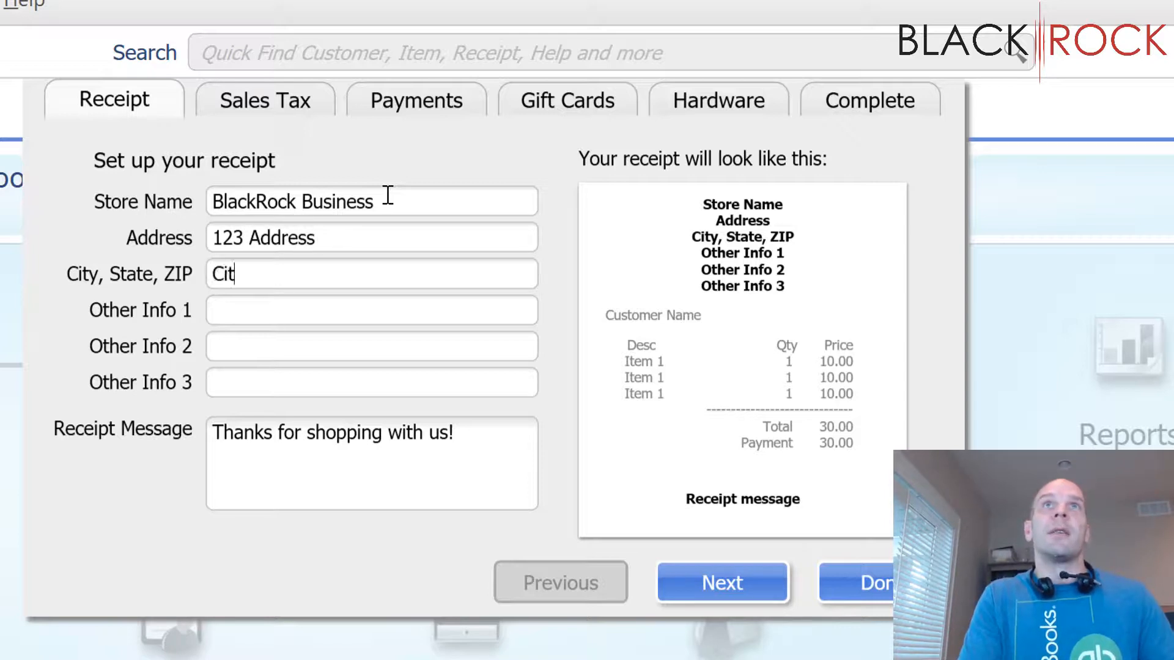
pyautogui.write('y, State Z')
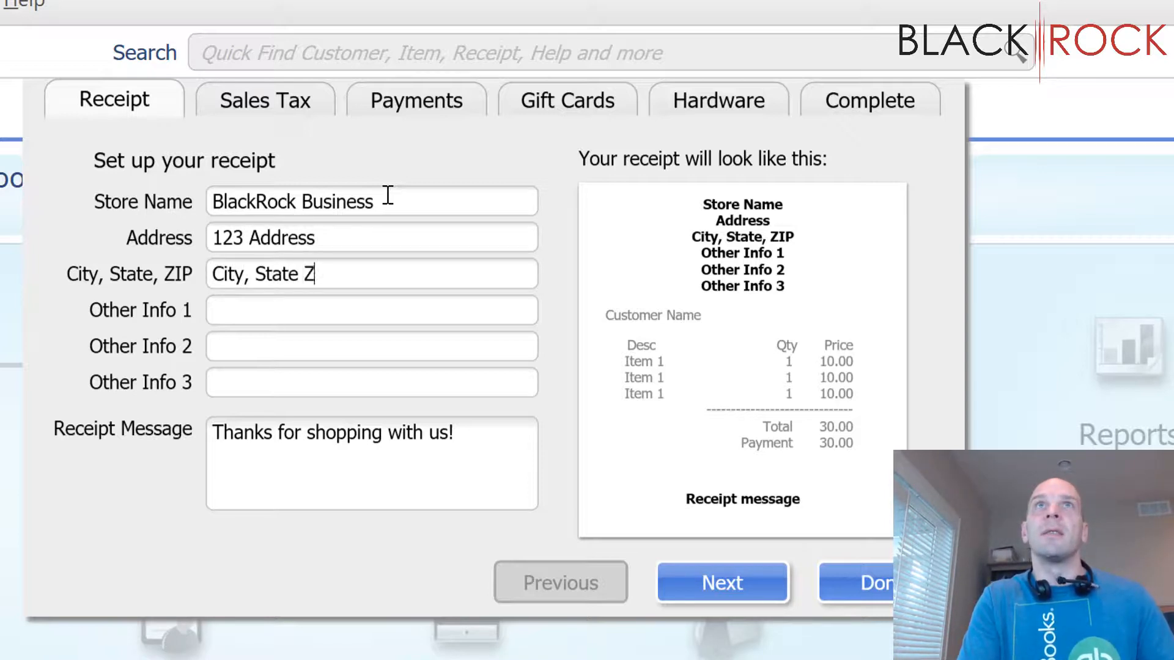
pyautogui.write('ip')
pyautogui.press('BackSpace')
pyautogui.press('BackSpace')
pyautogui.press('BackSpace')
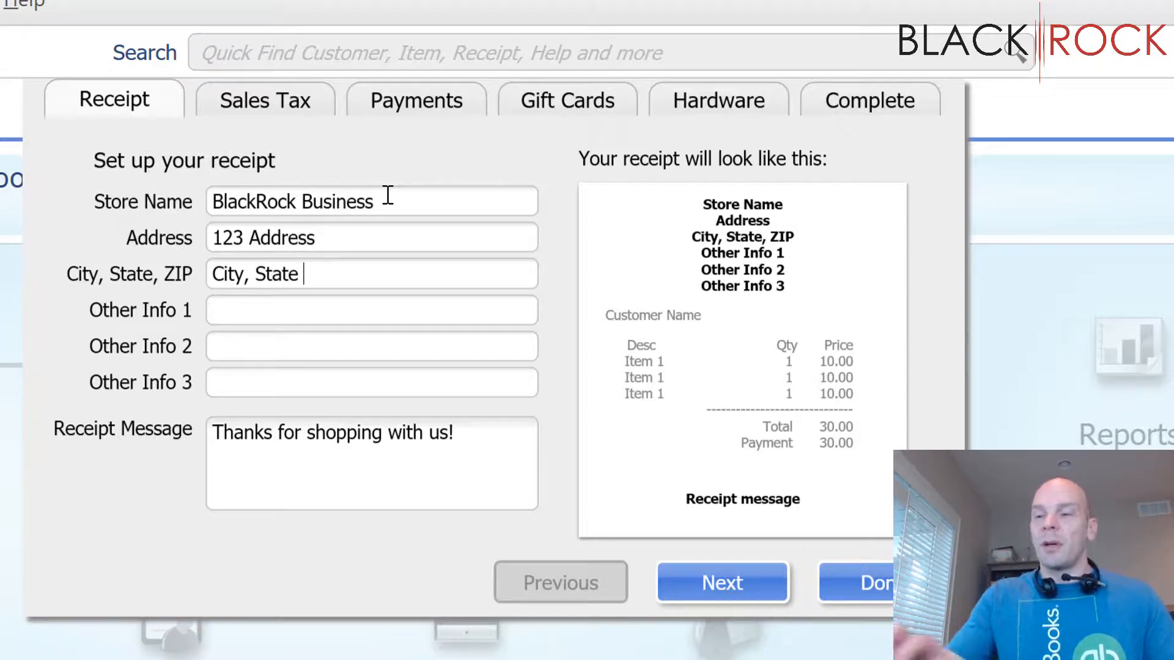
pyautogui.write('12345')
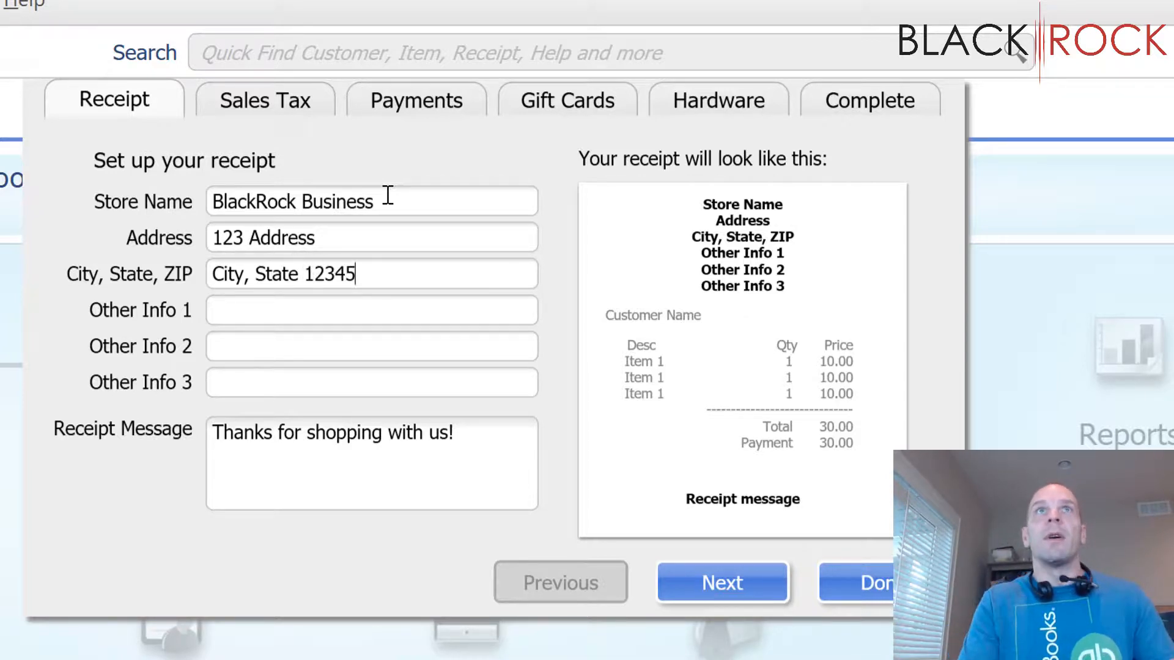
pyautogui.click(310, 308)
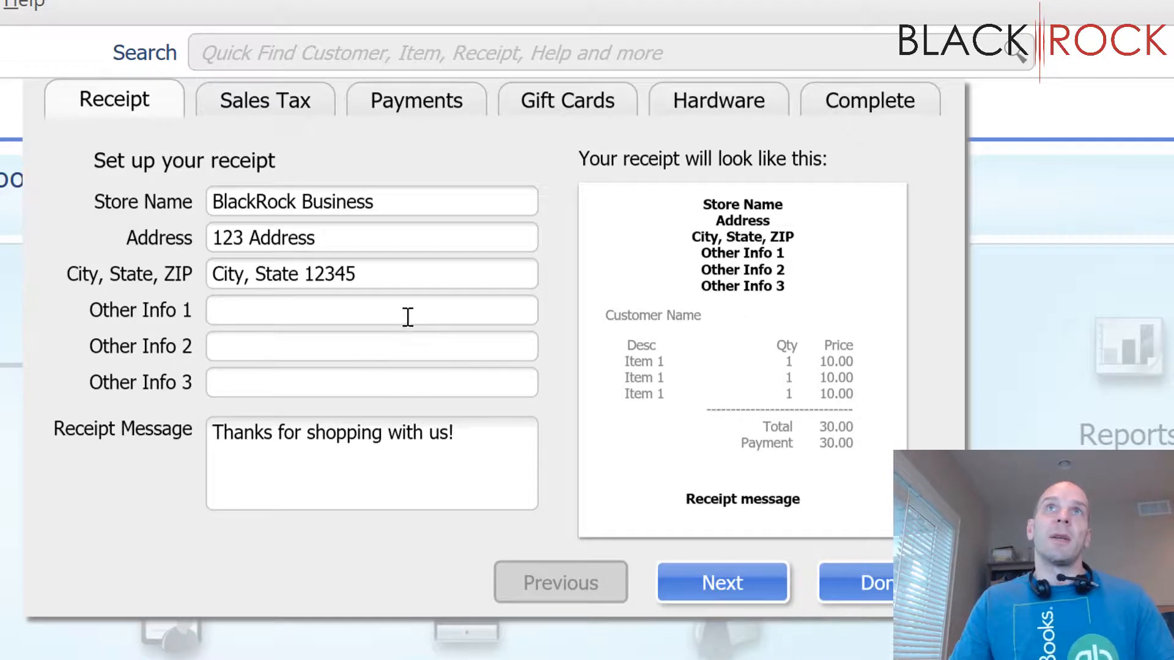
pyautogui.write("You'")
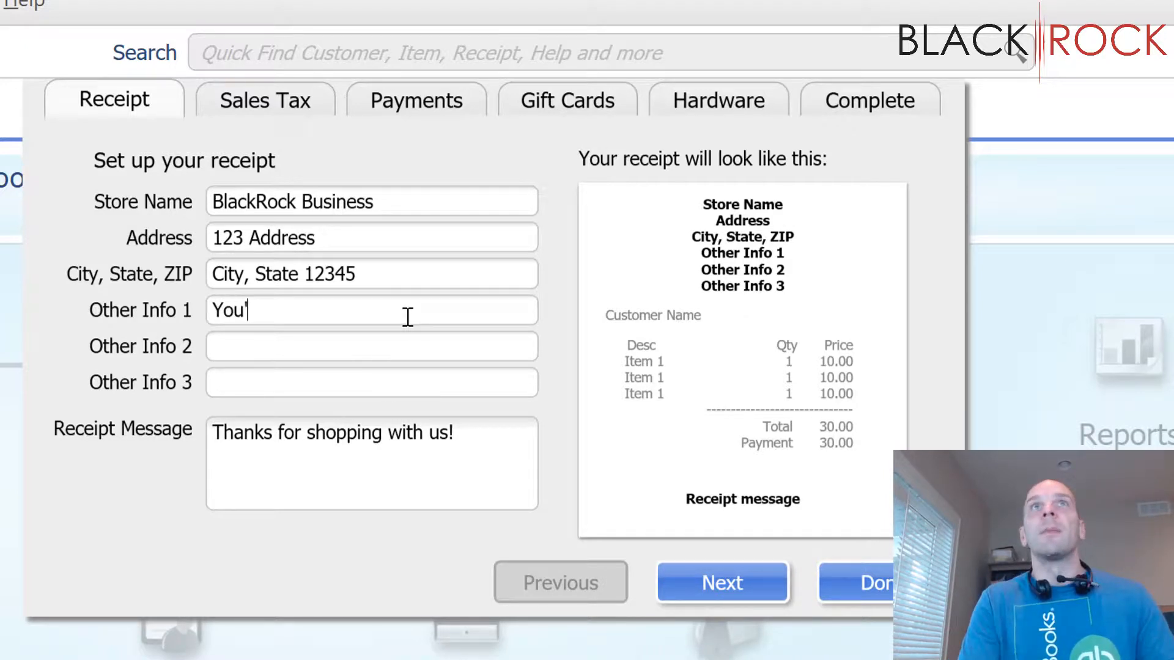
pyautogui.write('re the best!')
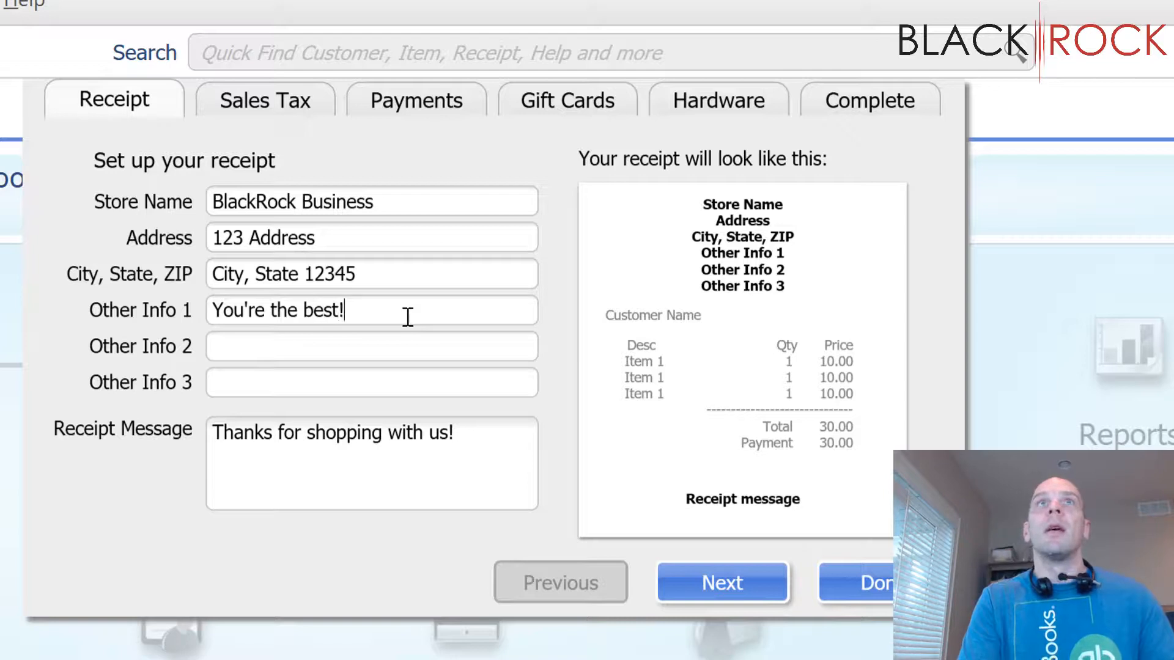
pyautogui.press('Tab')
pyautogui.write('www.')
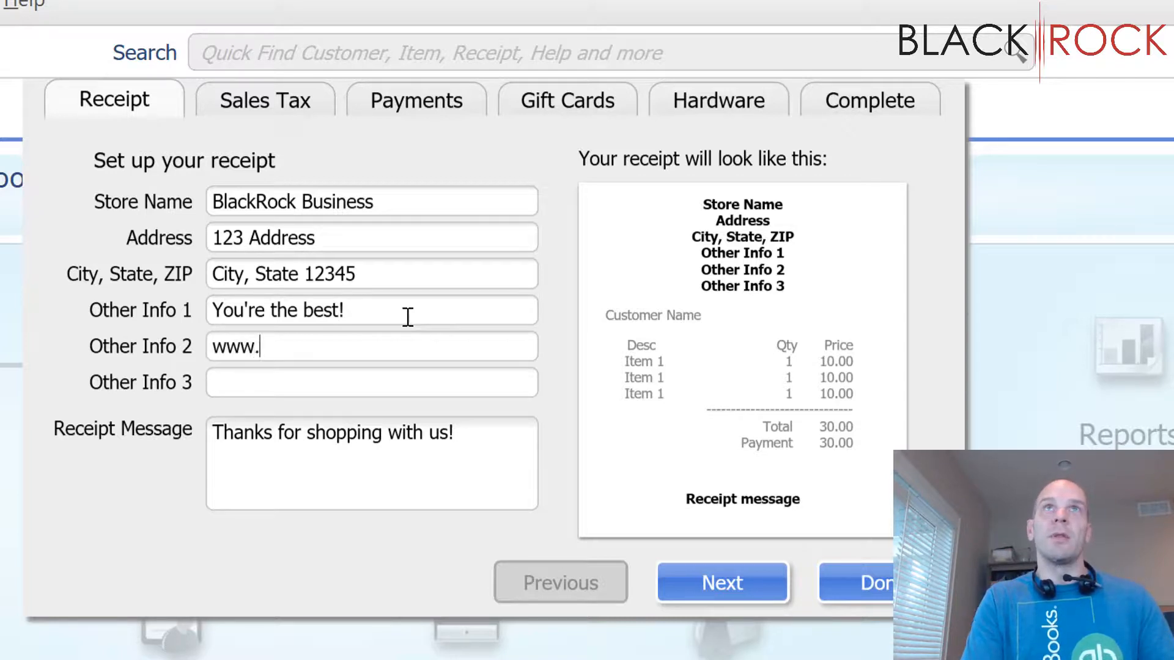
pyautogui.write('website.com')
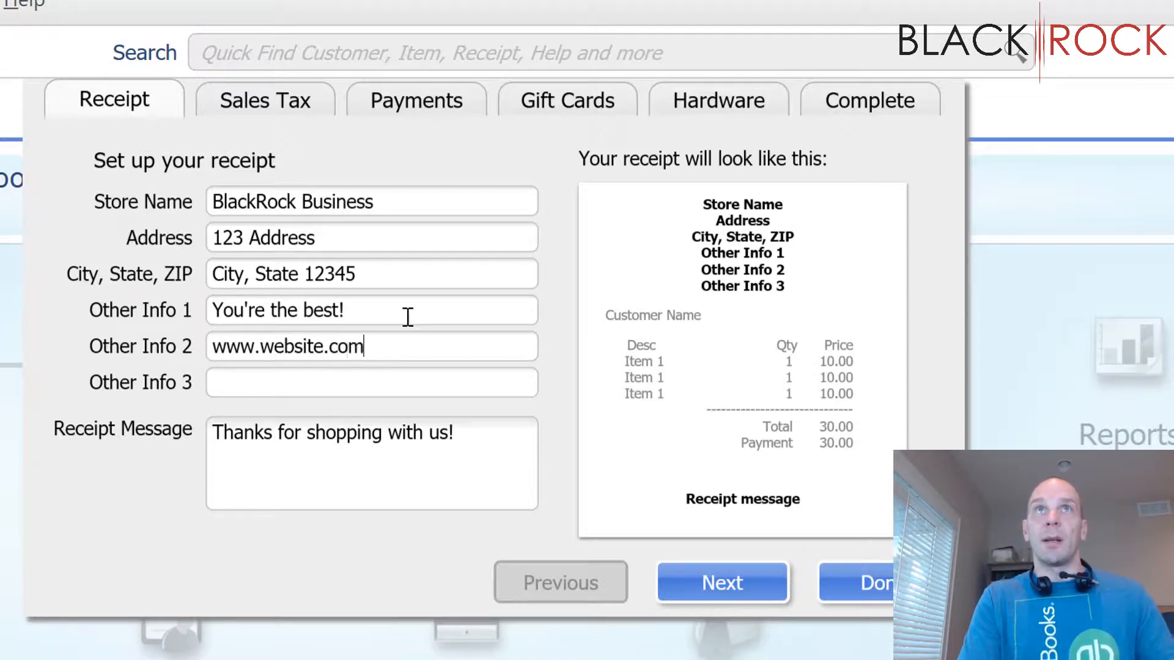
# Step: Enter the store's phone number as Other Info 3 for the receipt header
pyautogui.click(396, 382)
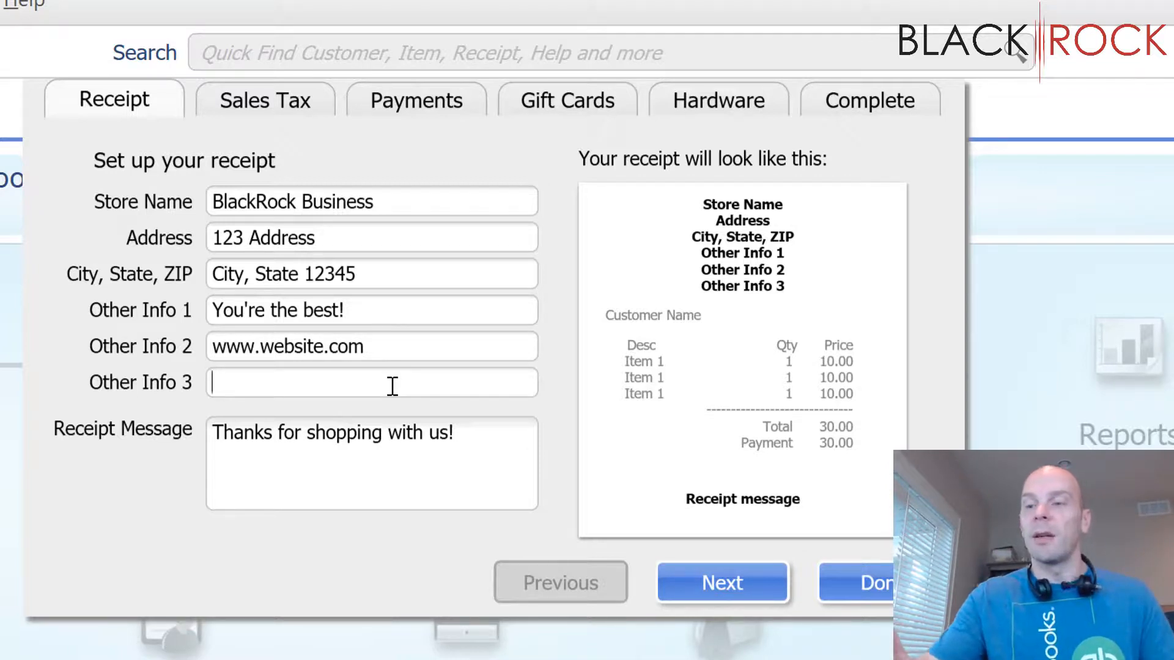
pyautogui.write('531')
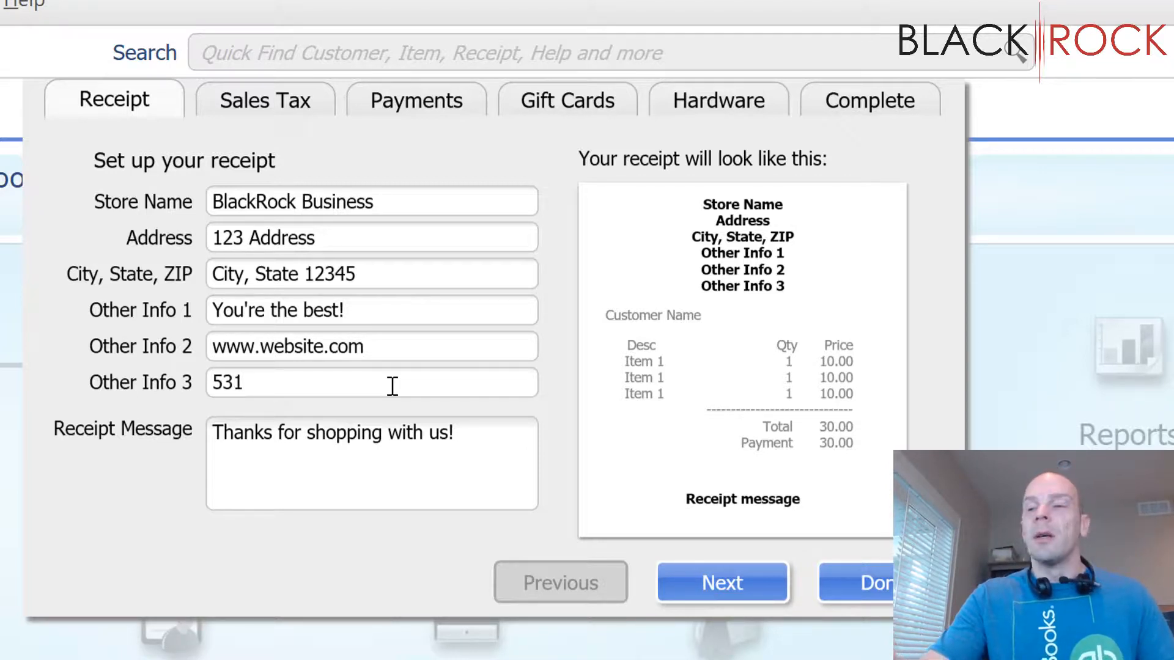
pyautogui.write('-456-')
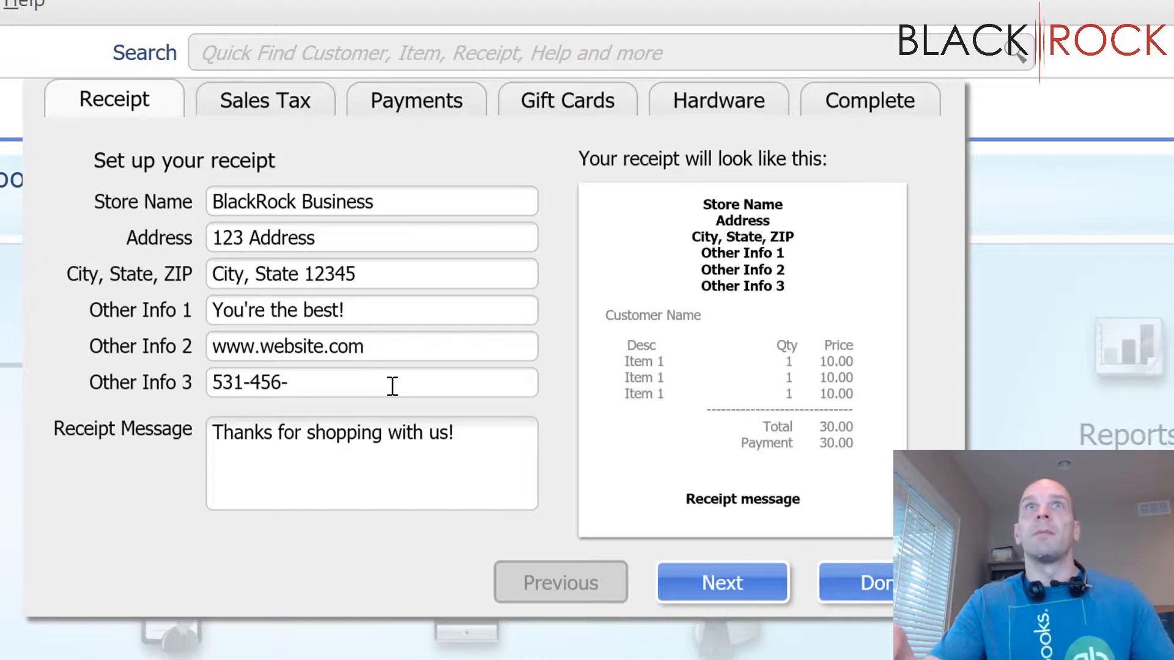
pyautogui.write('1234')
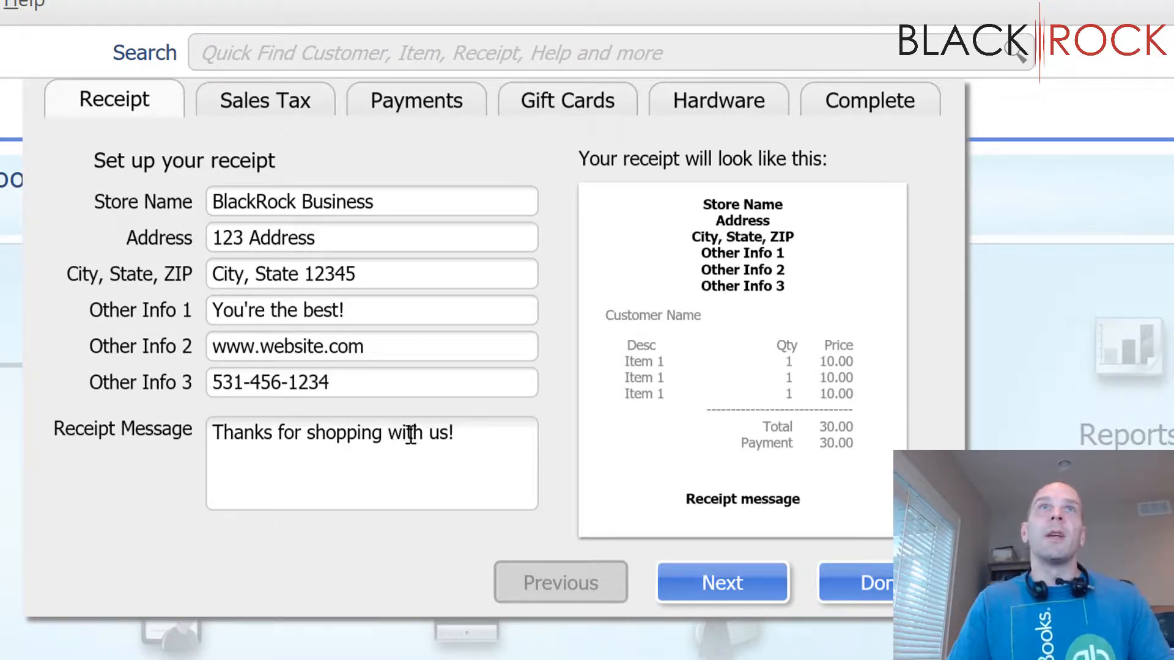
# Step: Add "30 day returns with tags!" to the end of the receipt message
pyautogui.click(476, 426)
pyautogui.click(477, 431)
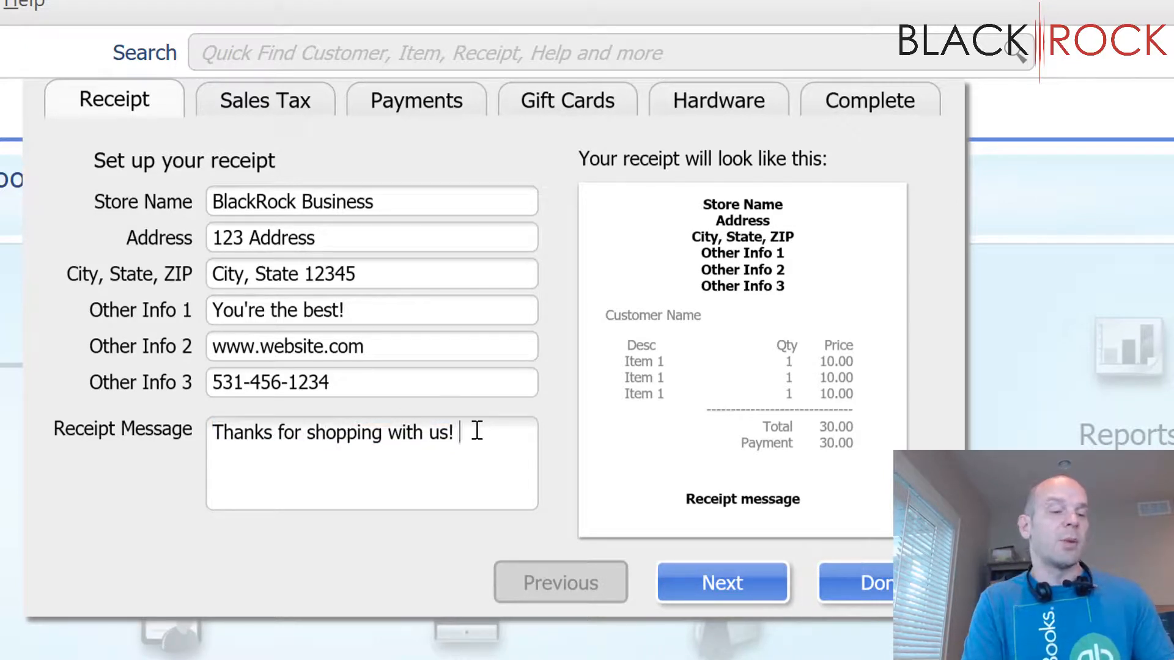
pyautogui.write('30 day')
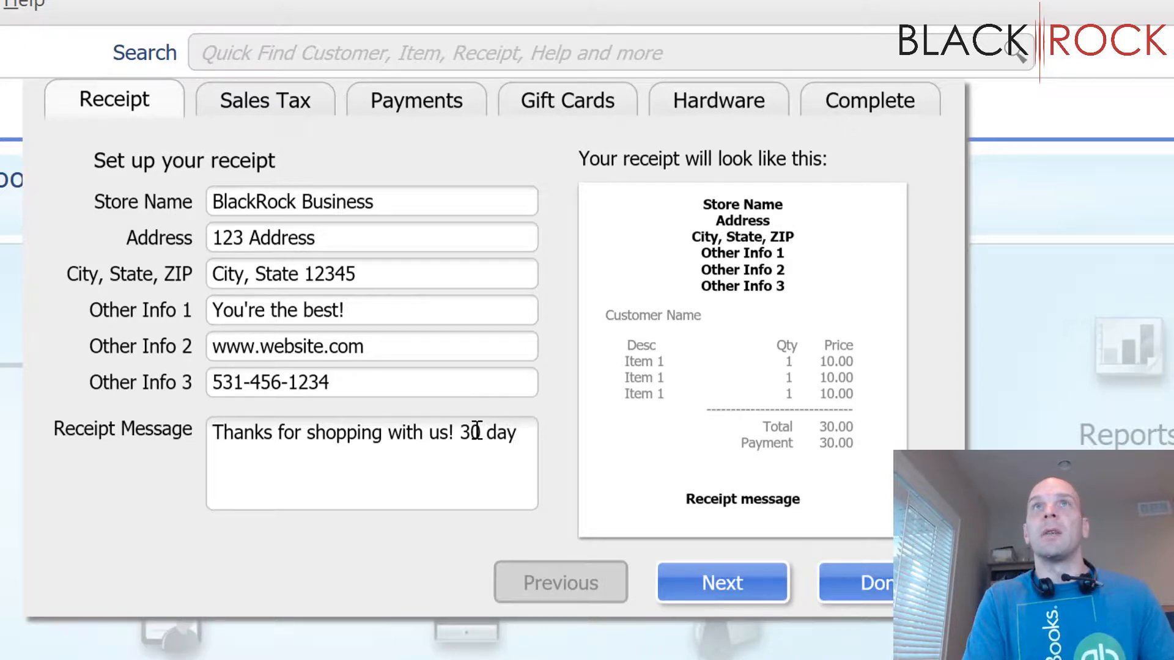
pyautogui.write(' return')
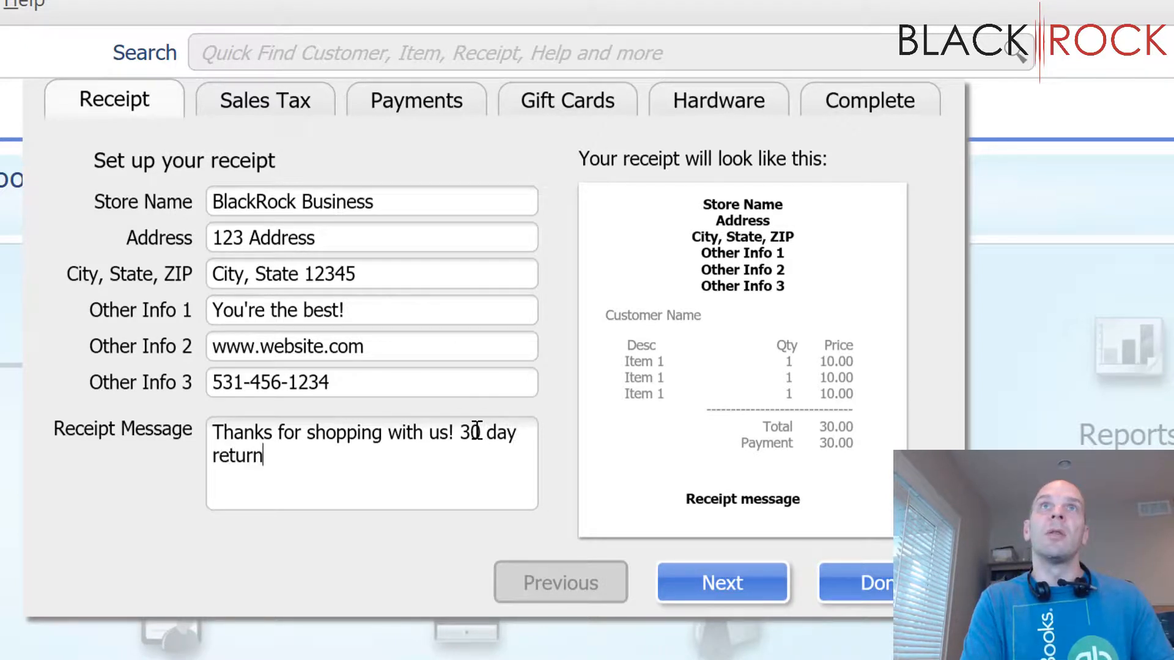
pyautogui.write('s with tags!')
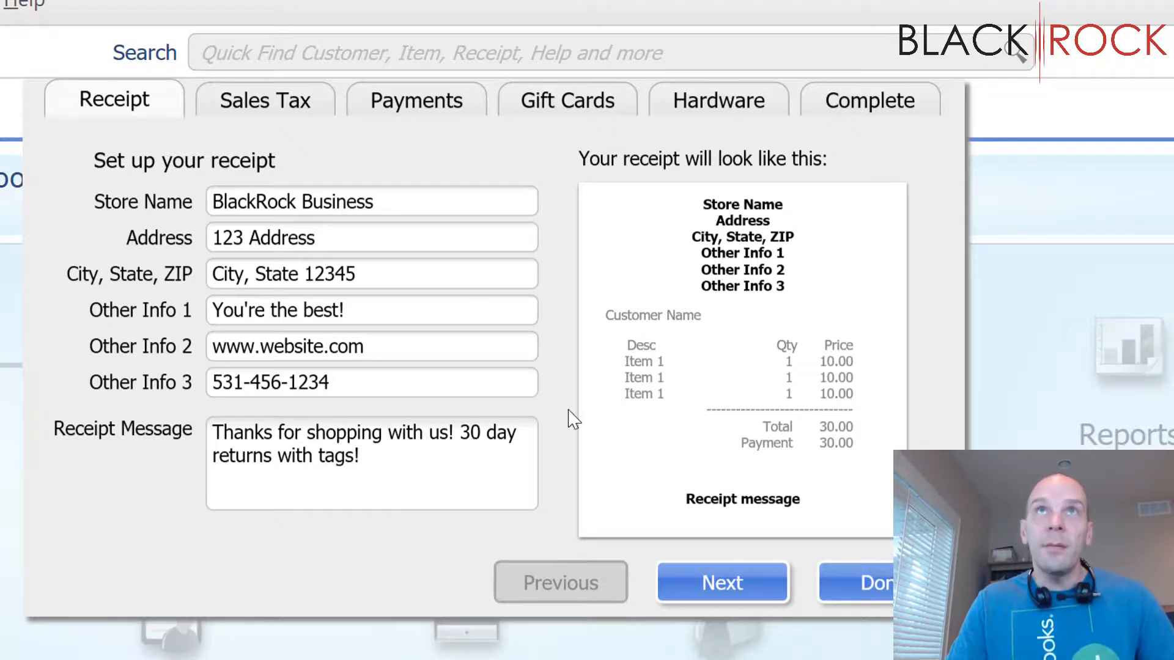
# Step: Move "30 day returns with tags!" onto its own line in the receipt message and continue to the sales tax setup
pyautogui.tripleClick(465, 436)
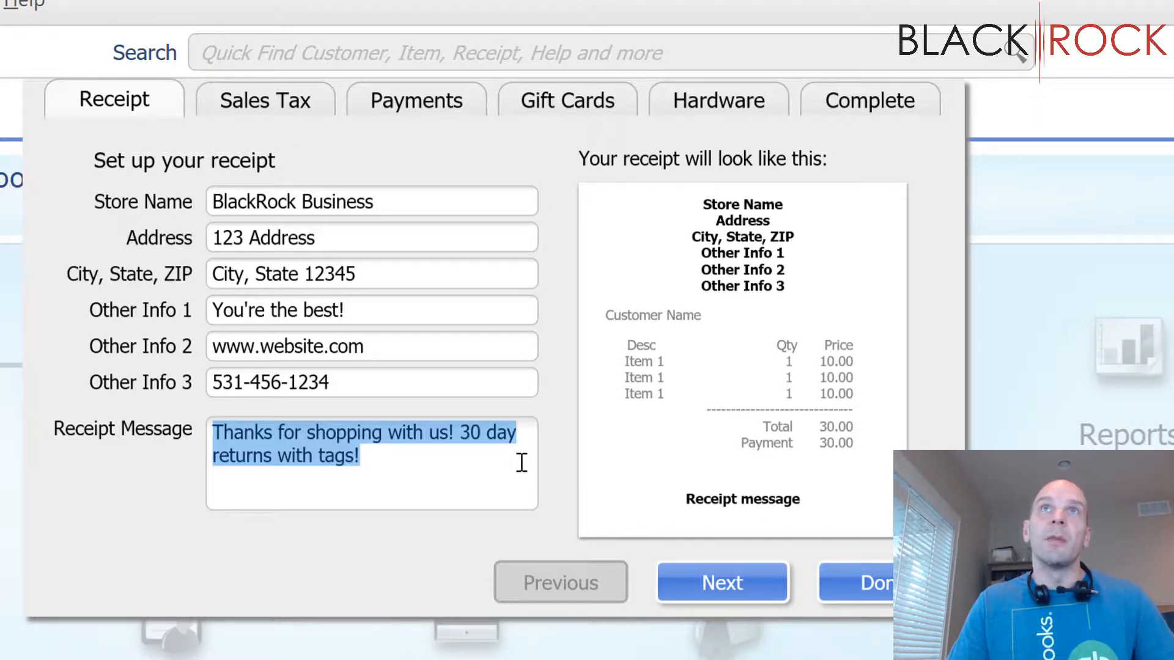
pyautogui.click(474, 440)
pyautogui.tripleClick(465, 439)
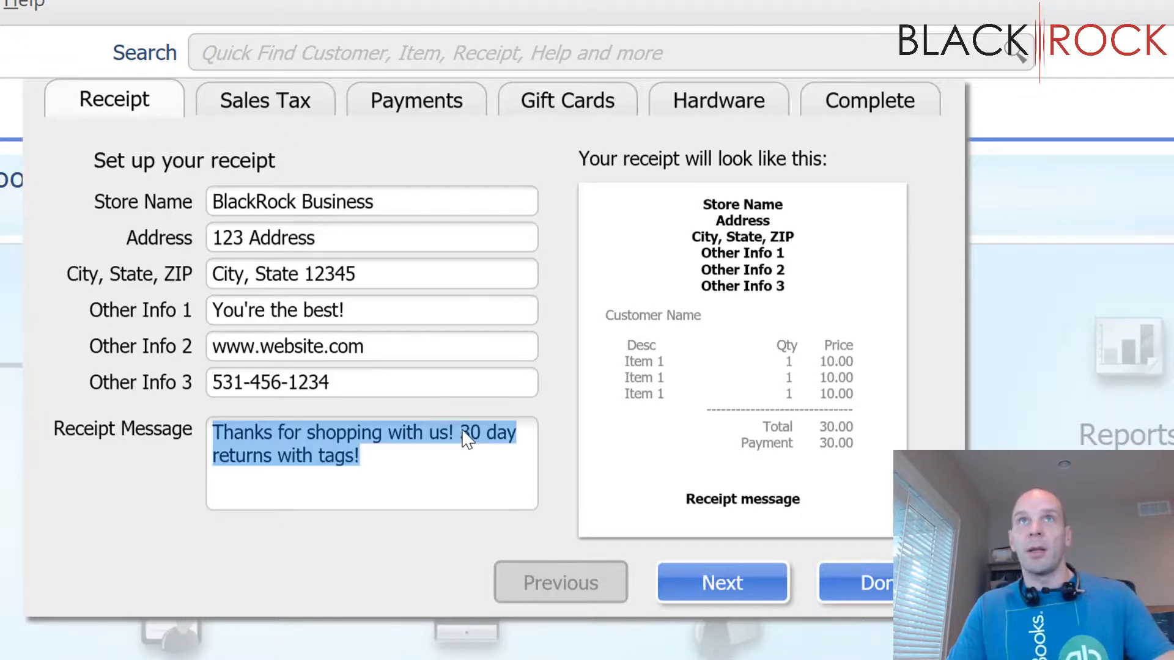
pyautogui.click(464, 439)
pyautogui.press('Return')
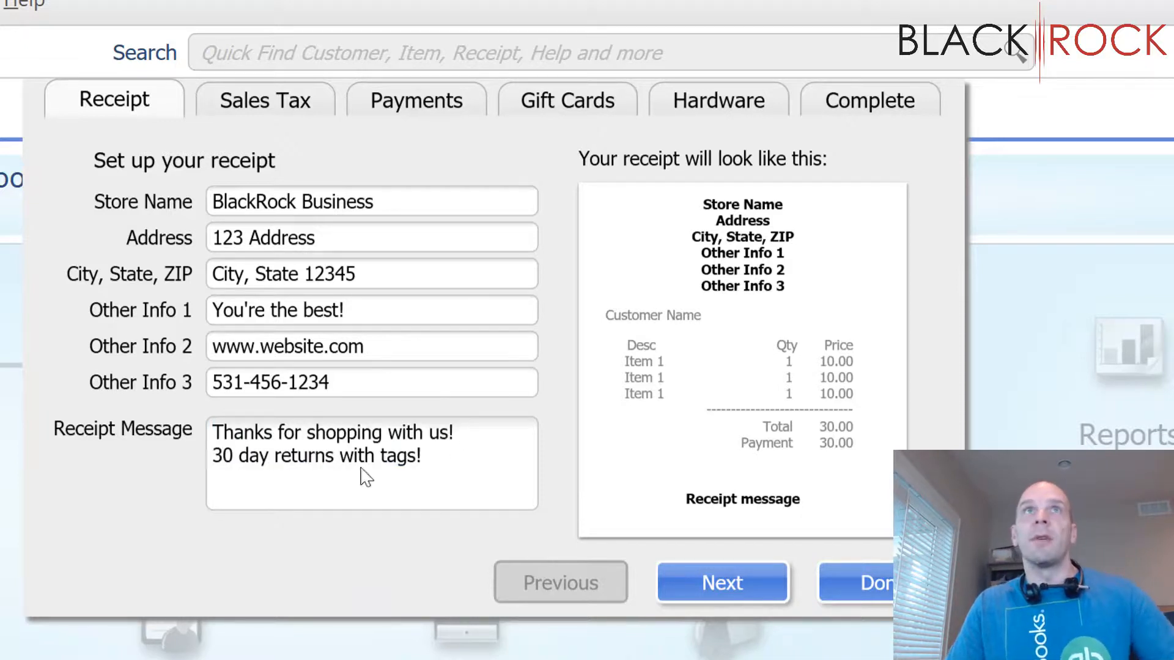
pyautogui.tripleClick(472, 460)
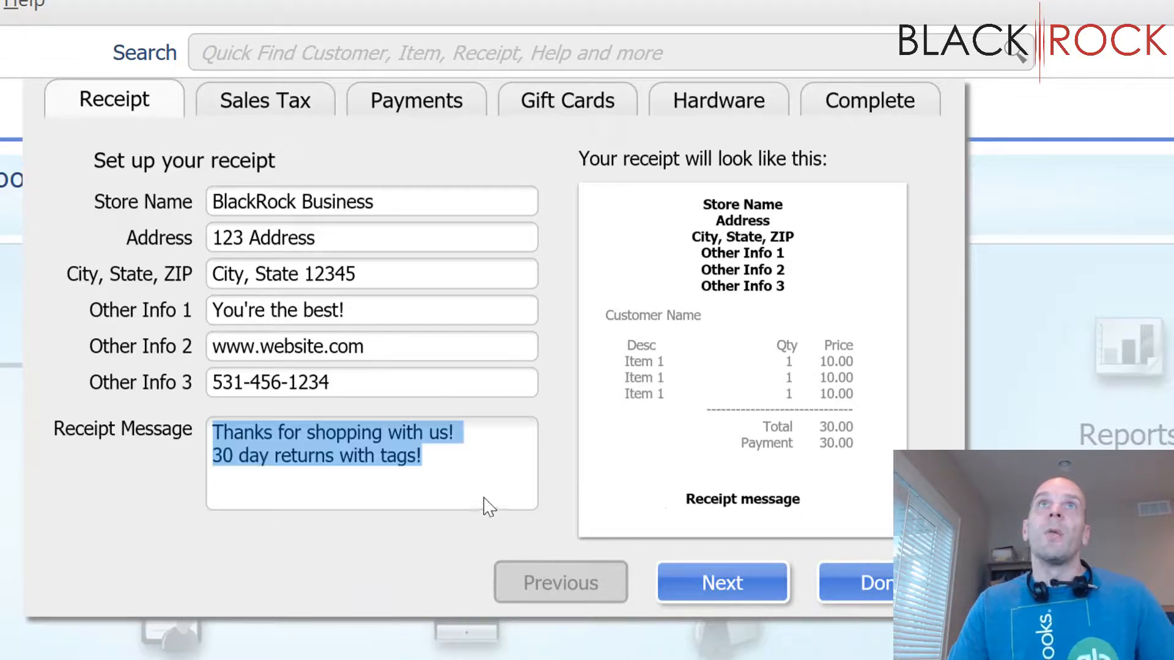
pyautogui.click(710, 578)
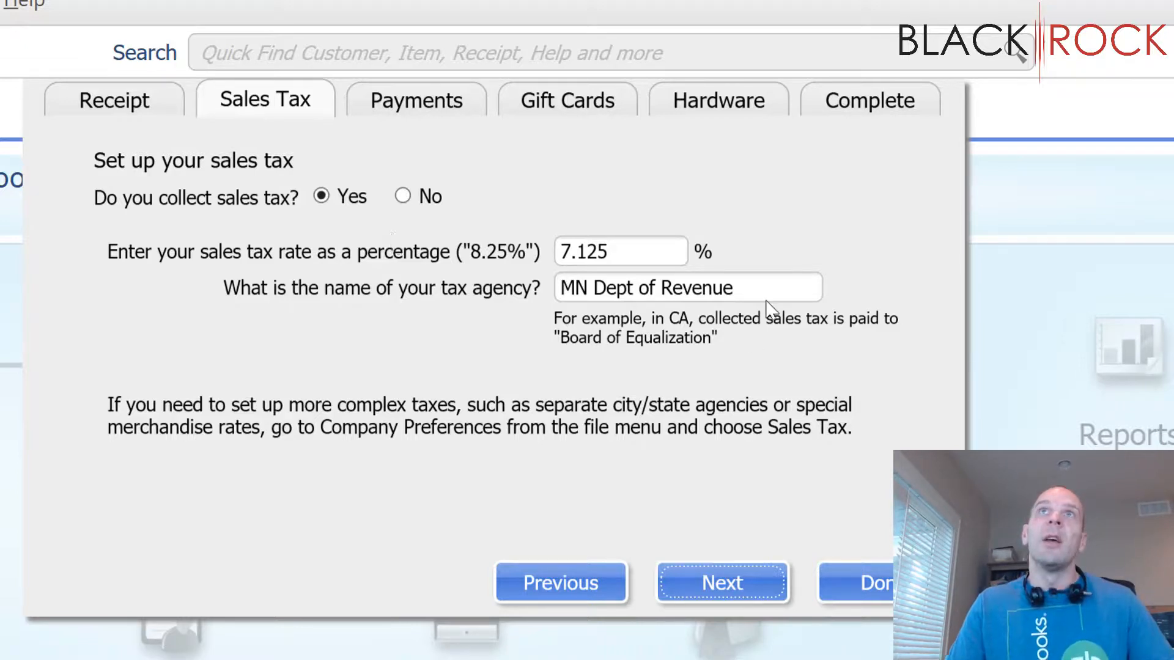
# Step: Examine the sales tax rate and the tax agency name in the sales tax setup
pyautogui.click(739, 281)
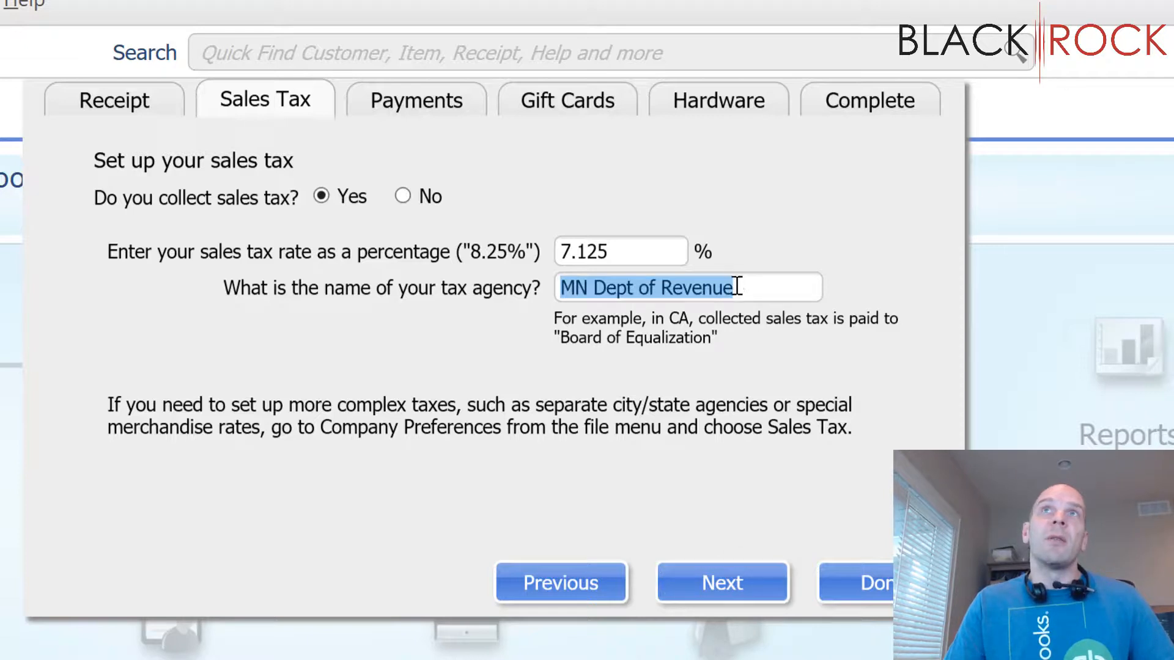
pyautogui.click(738, 281)
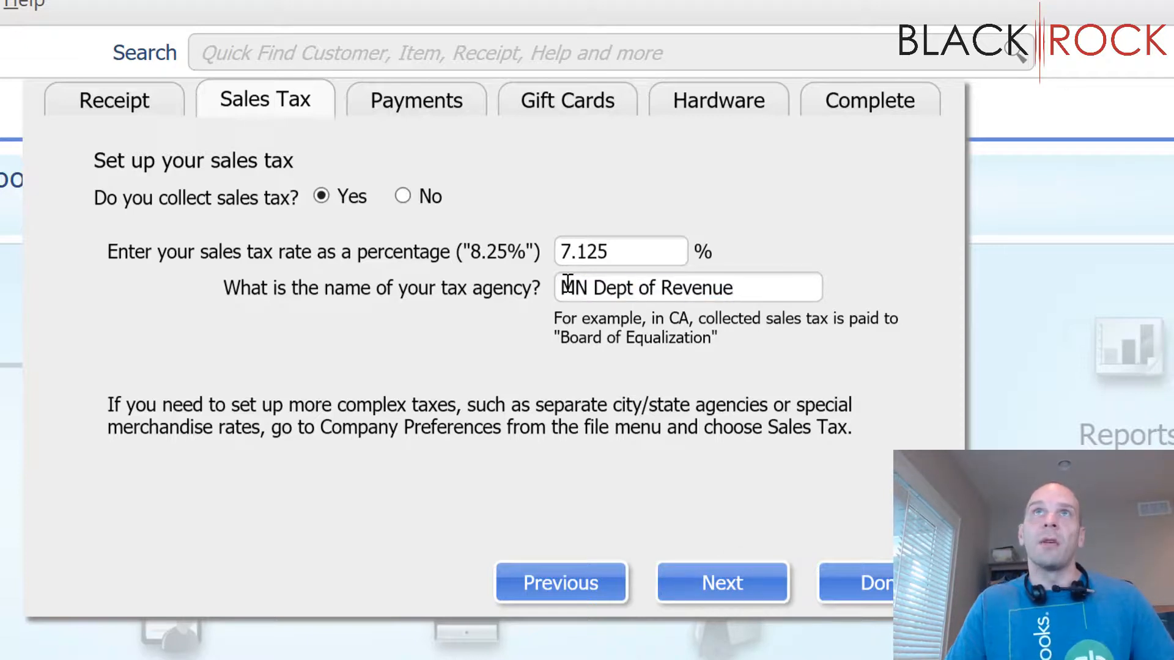
pyautogui.click(567, 283)
pyautogui.moveTo(567, 282); pyautogui.dragTo(753, 309)
pyautogui.click(765, 282)
pyautogui.click(757, 289)
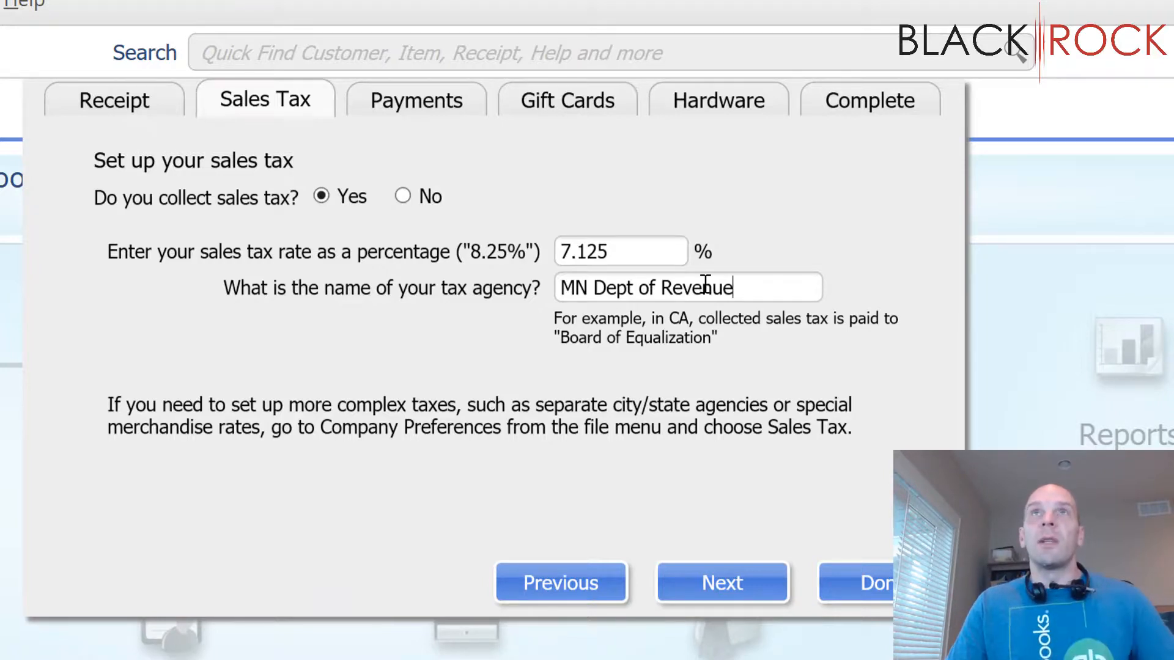
pyautogui.doubleClick(746, 286)
pyautogui.click(746, 286)
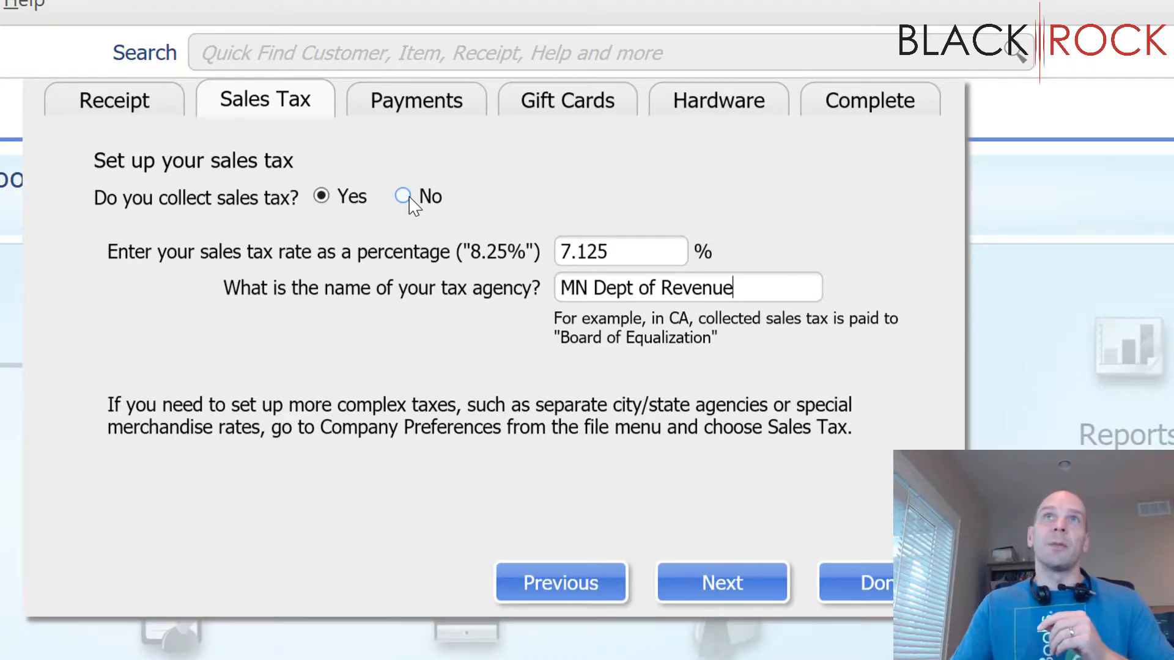
pyautogui.doubleClick(618, 251)
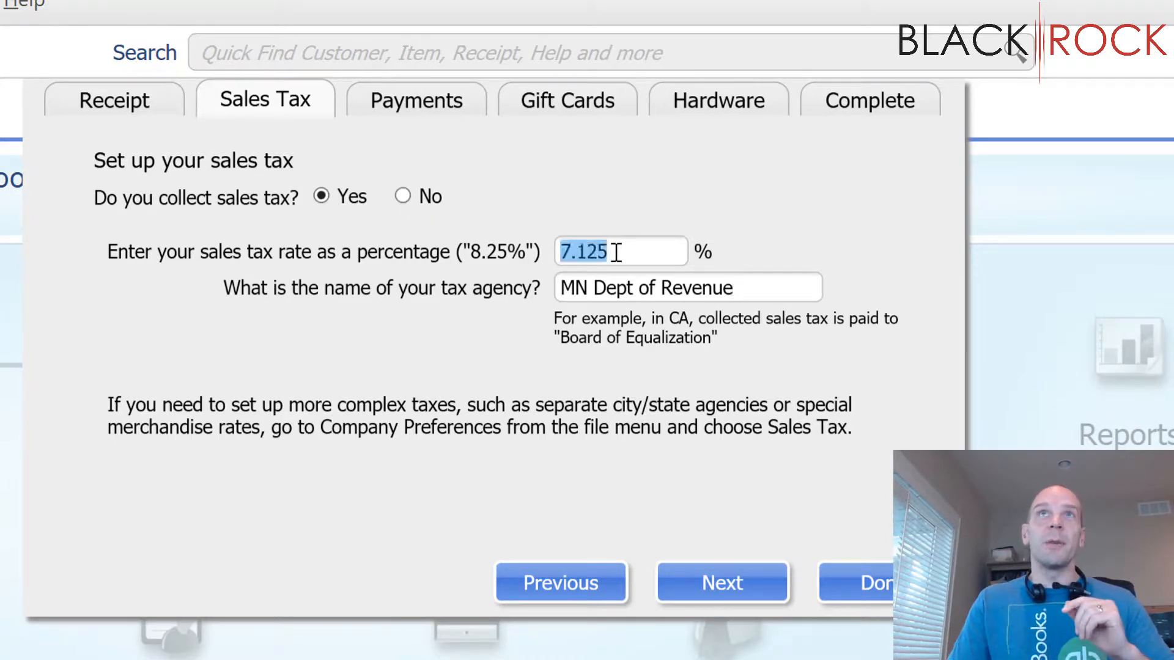
pyautogui.click(619, 252)
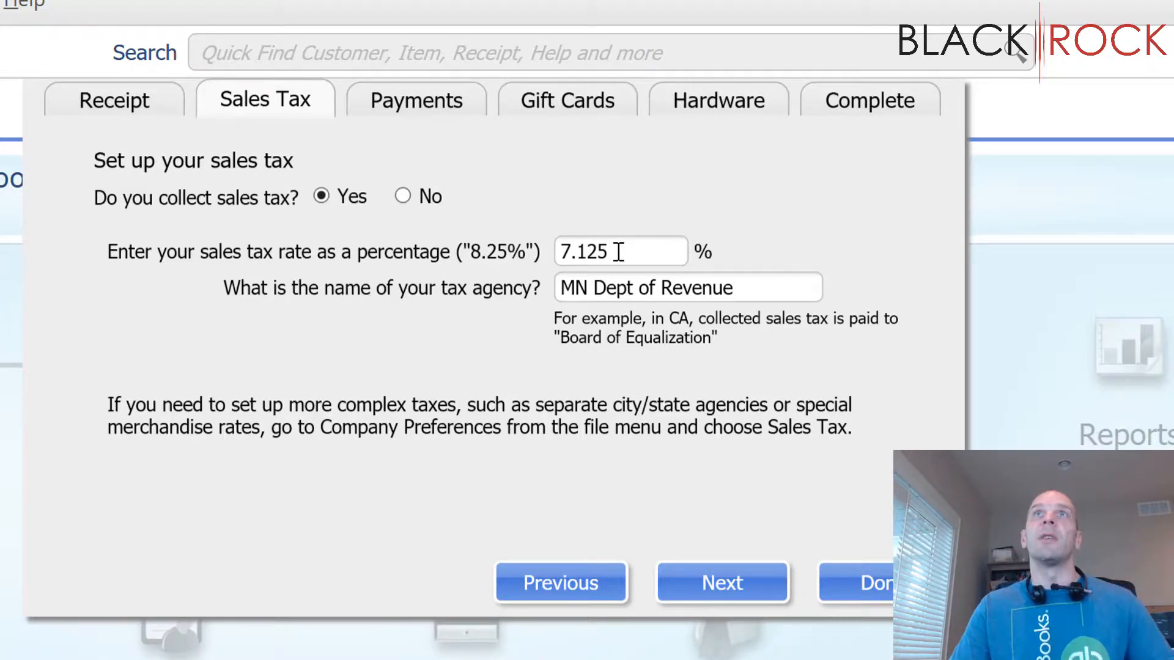
pyautogui.click(753, 288)
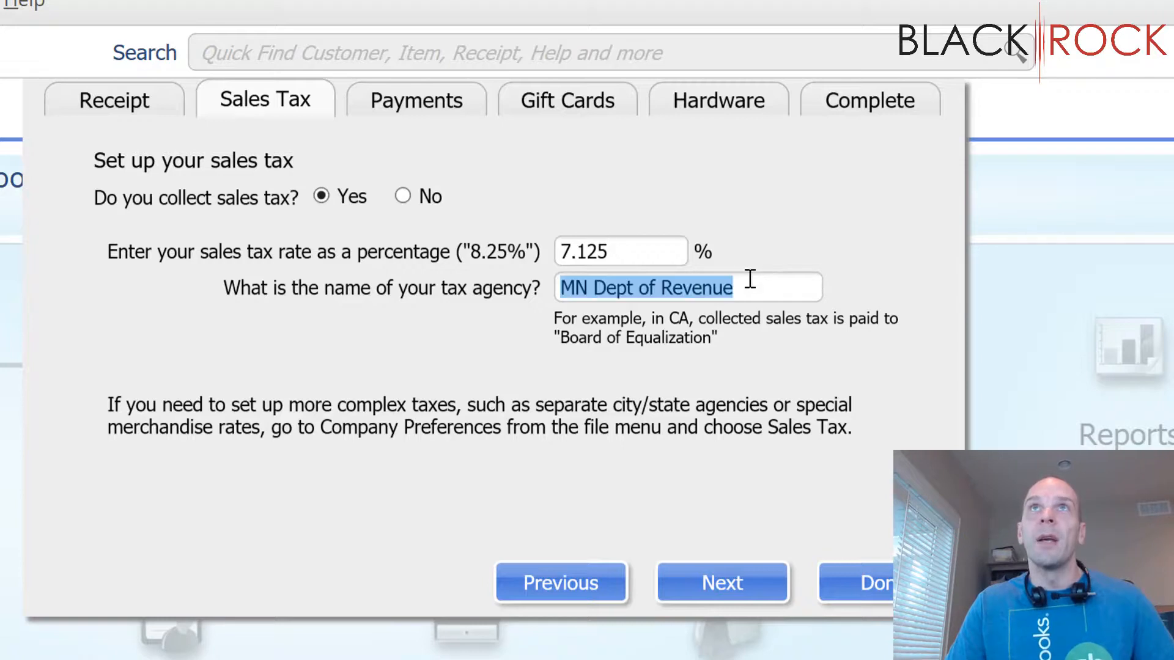
pyautogui.click(611, 250)
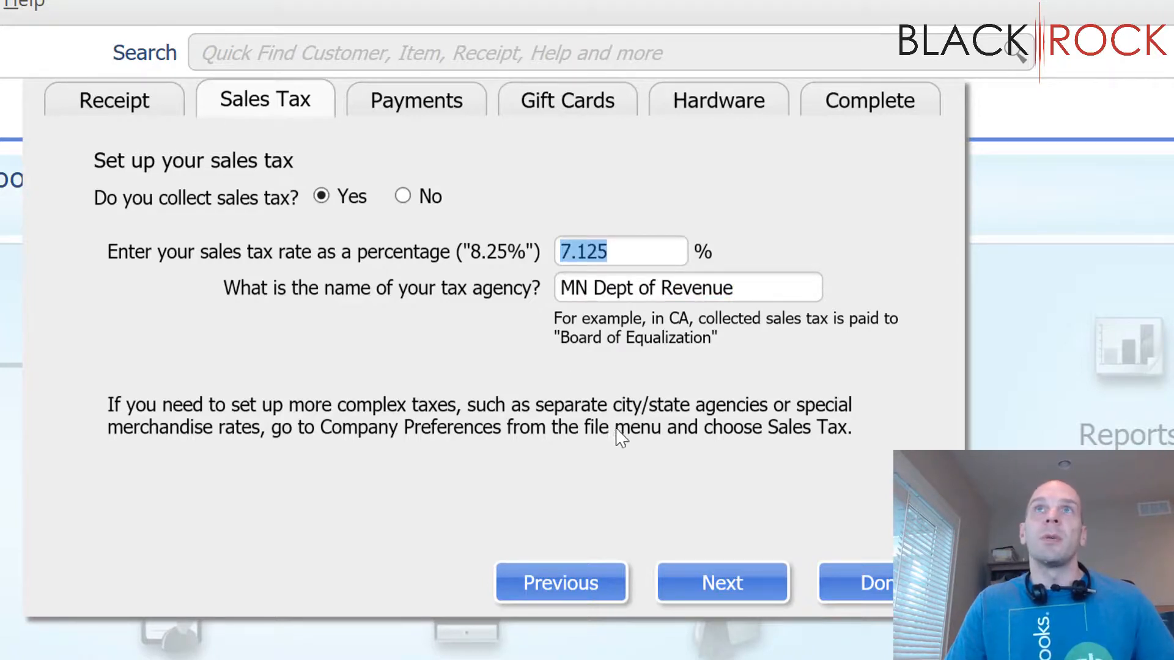
# Step: Continue from sales tax to the payments setup and choose to accept credit and debit cards
pyautogui.click(676, 577)
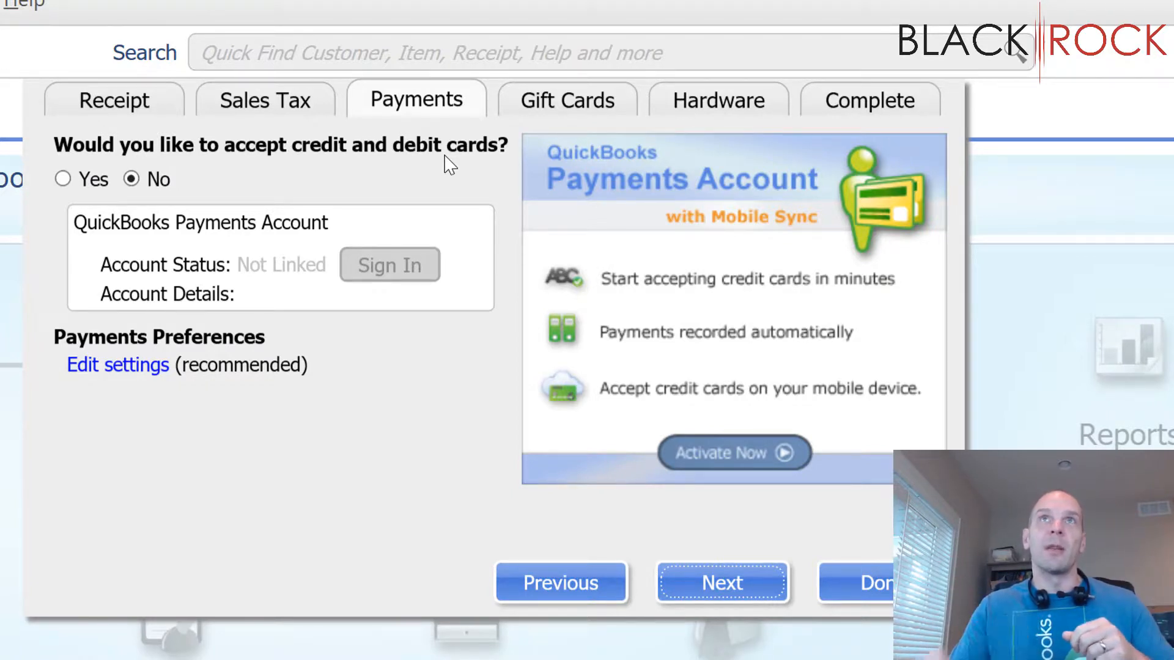
pyautogui.click(62, 179)
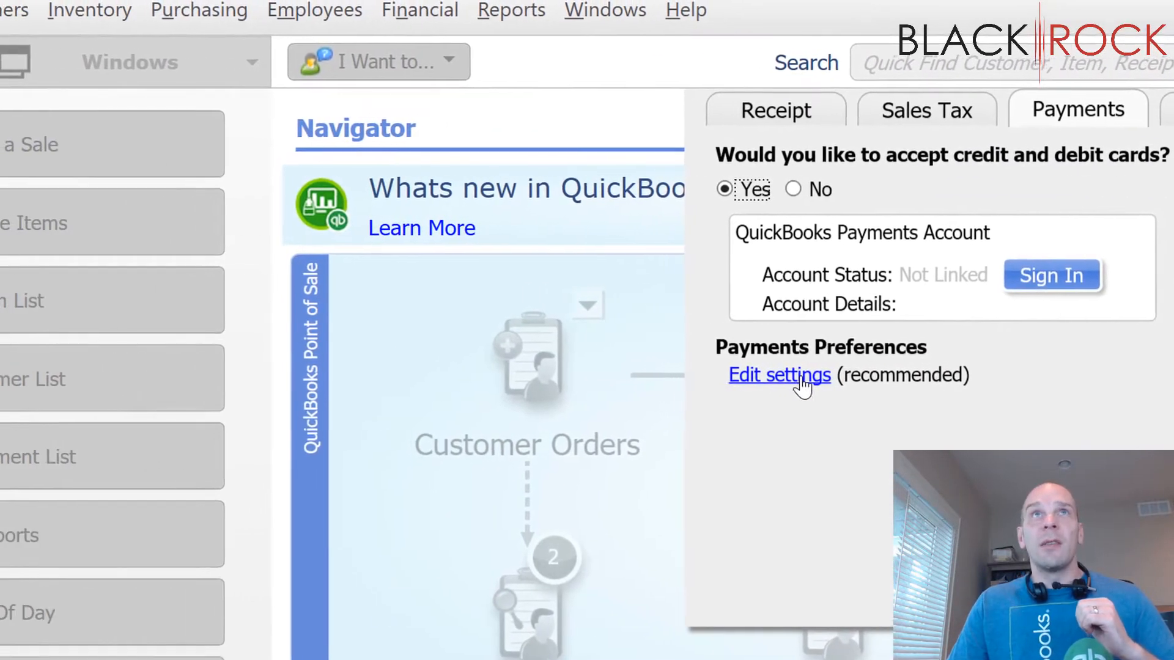
# Step: Set the payments preferences to save and print receipts automatically on approval and allow cash back on debit transactions up to $200
pyautogui.click(140, 373)
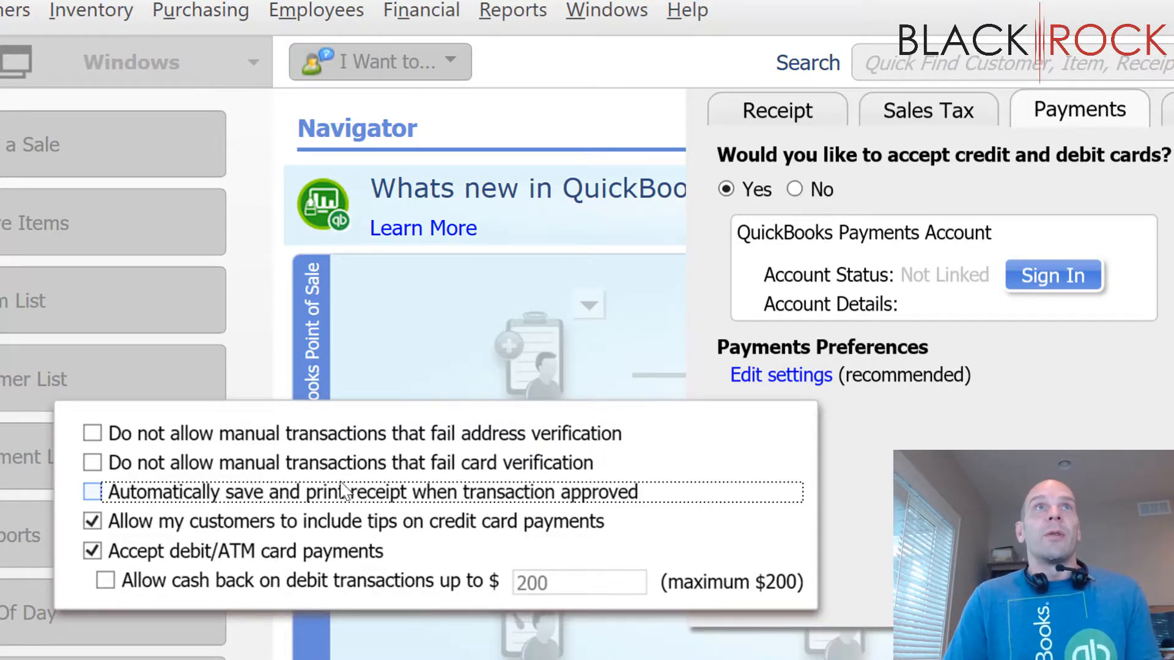
pyautogui.click(93, 493)
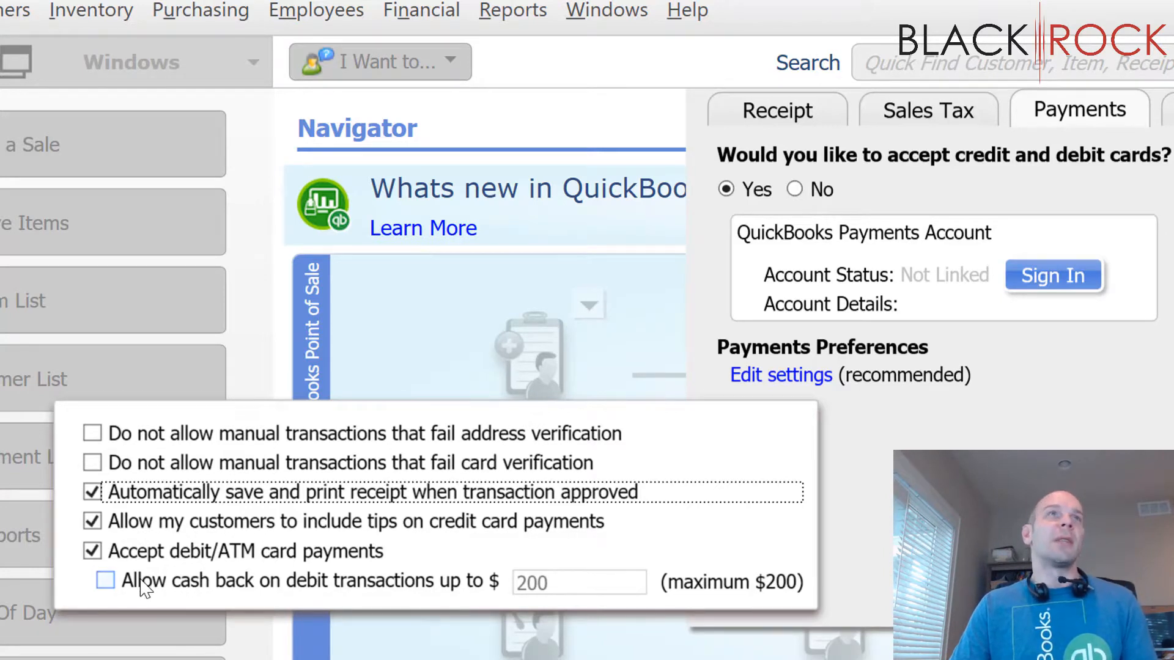
pyautogui.click(106, 582)
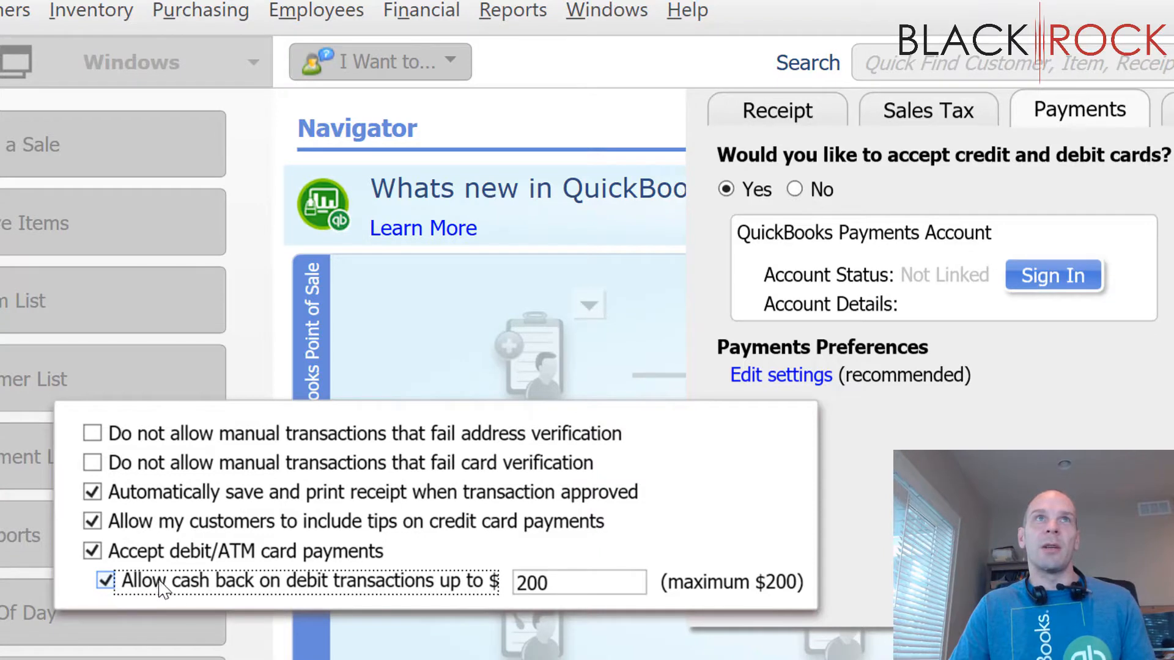
pyautogui.click(532, 579)
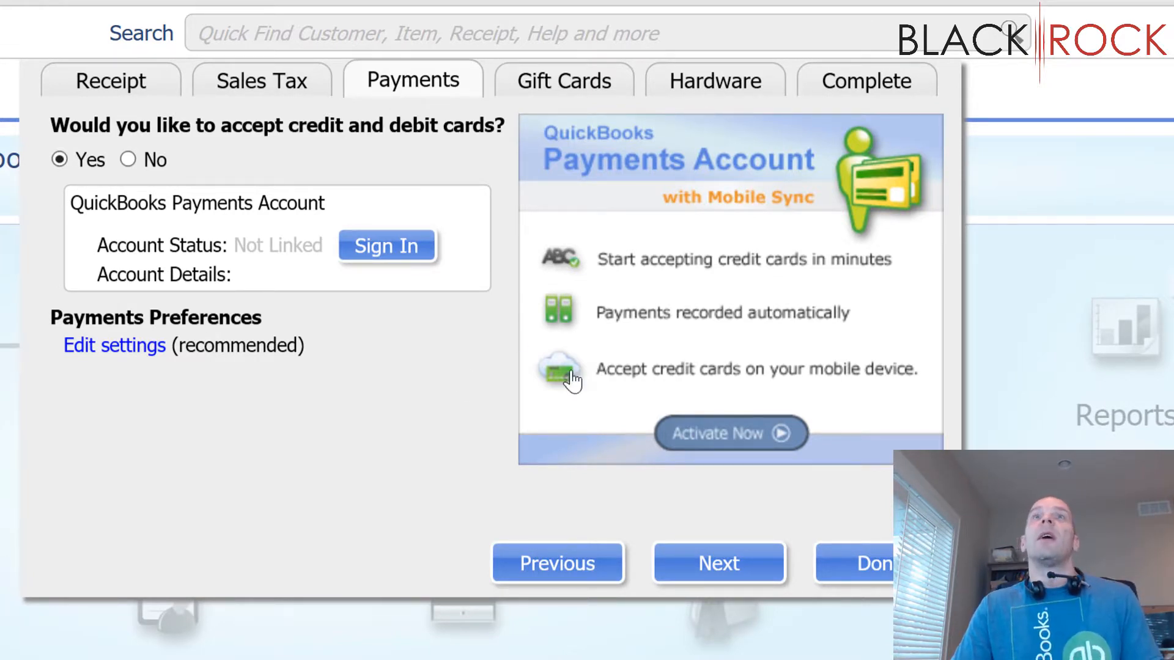
# Step: Advance through the gift card and hardware setup to the completion page, leaving gift cards declined and the hardware devices as they are
pyautogui.click(730, 576)
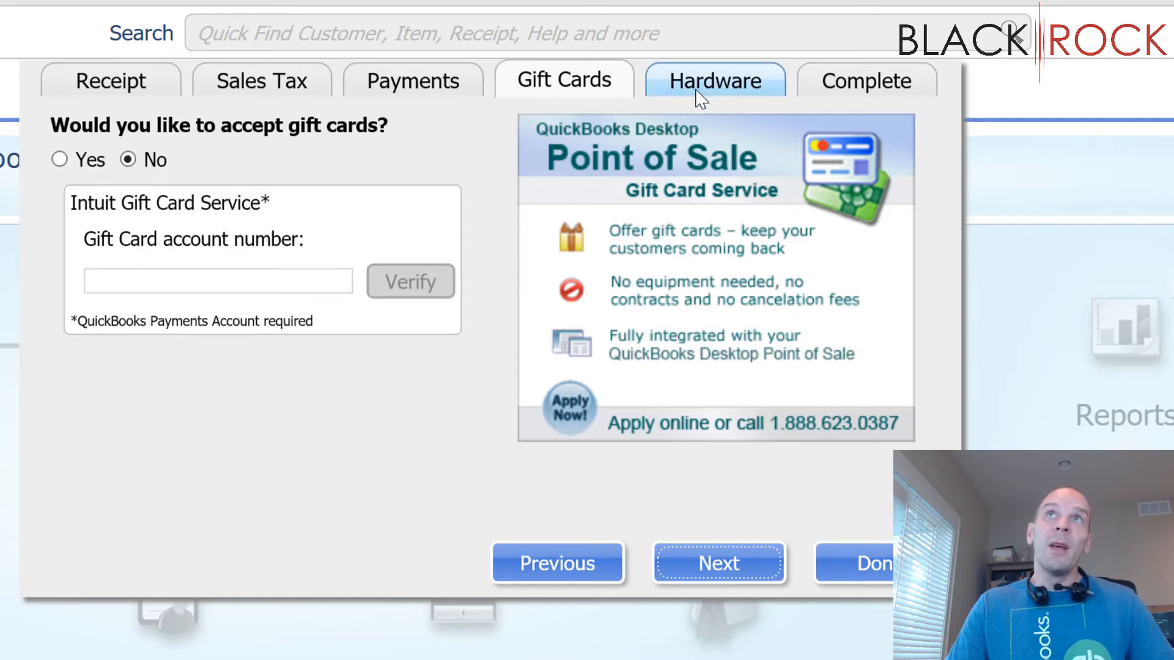
pyautogui.click(703, 557)
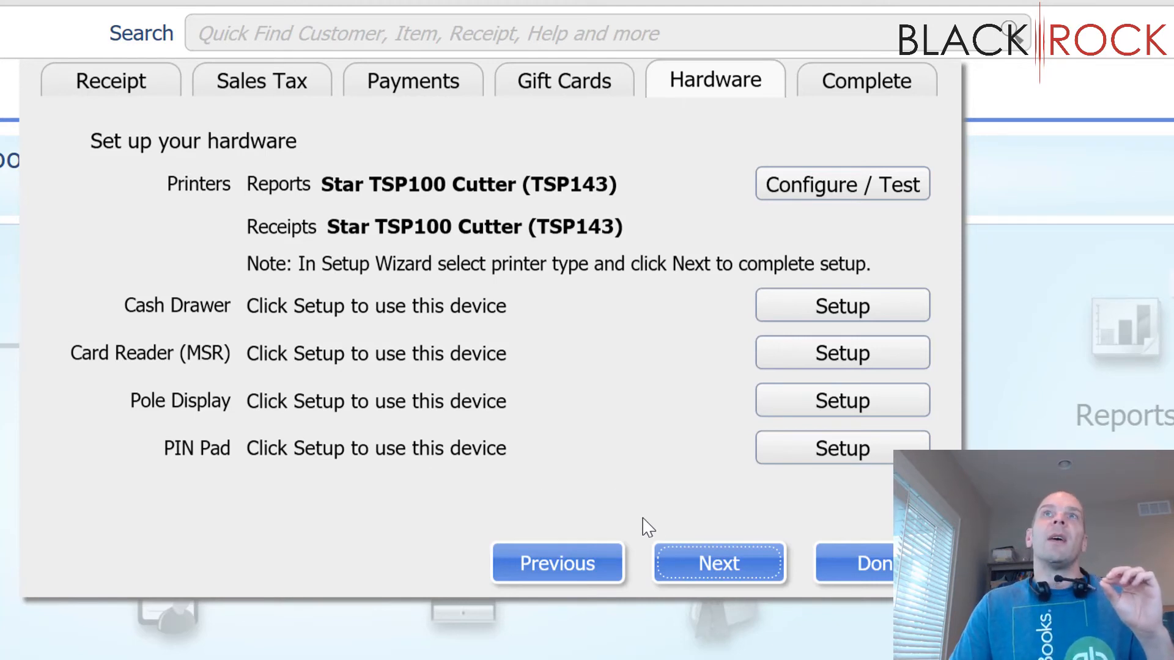
pyautogui.click(698, 554)
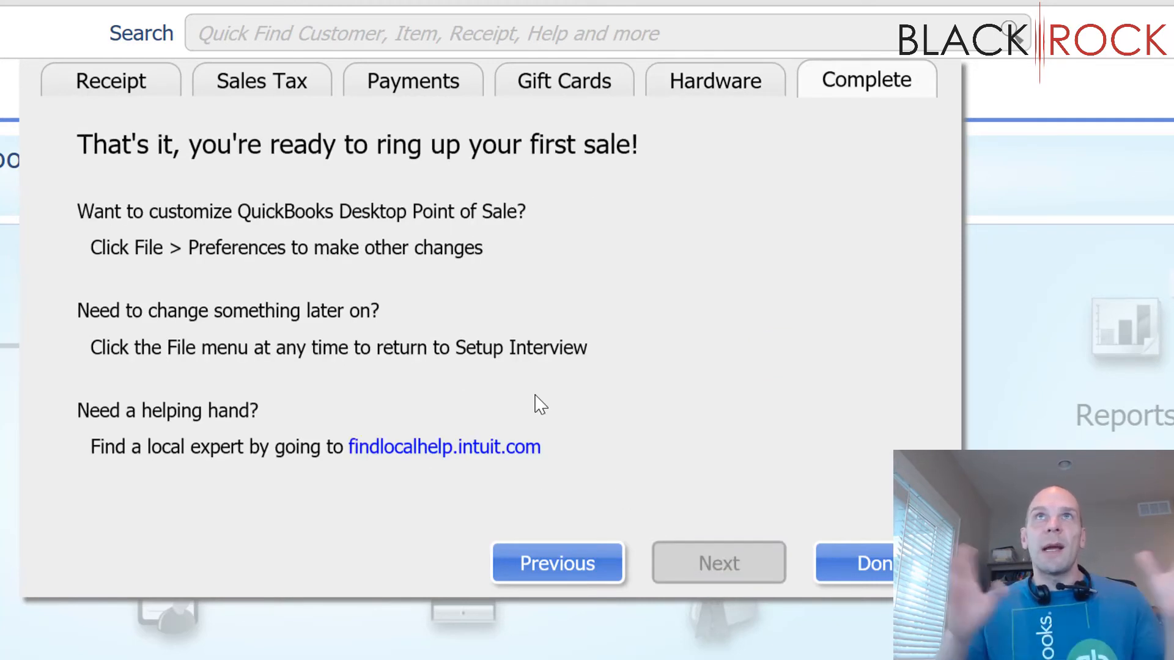